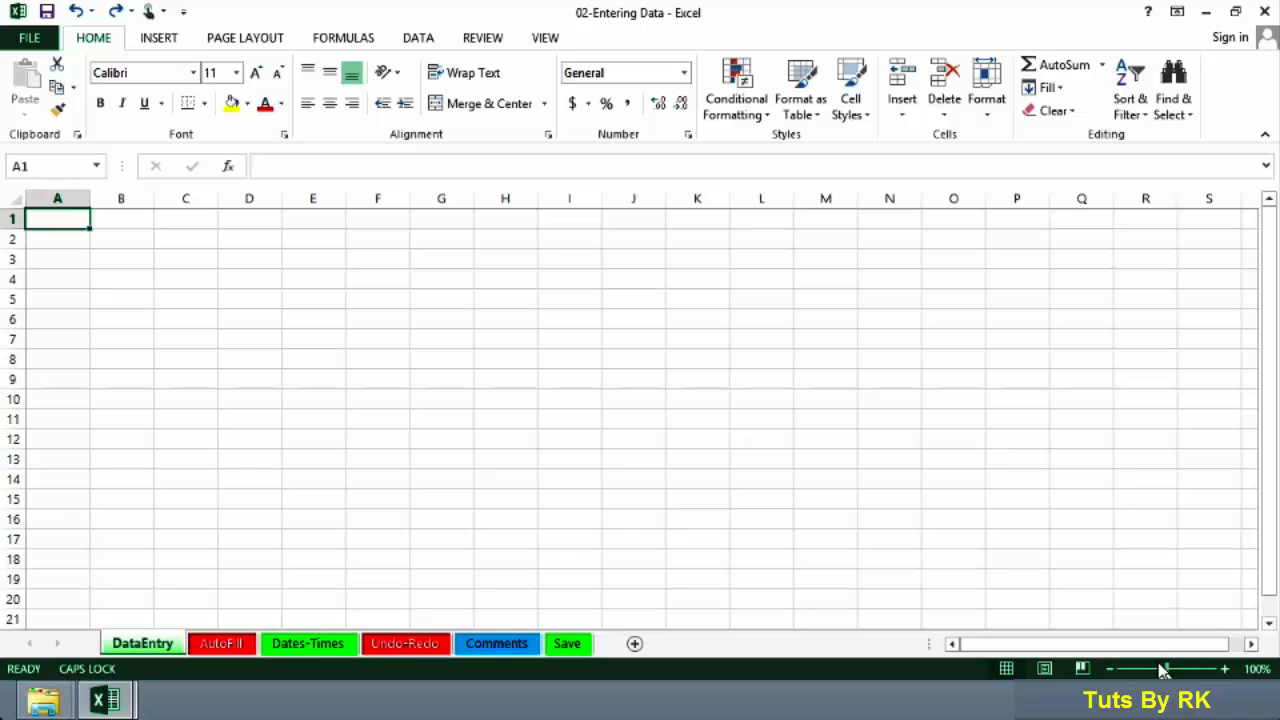
# Step: Zoom in on the sheet and enter the label Sales in cell A2
pyautogui.moveTo(1165, 668); pyautogui.dragTo(1186, 672)
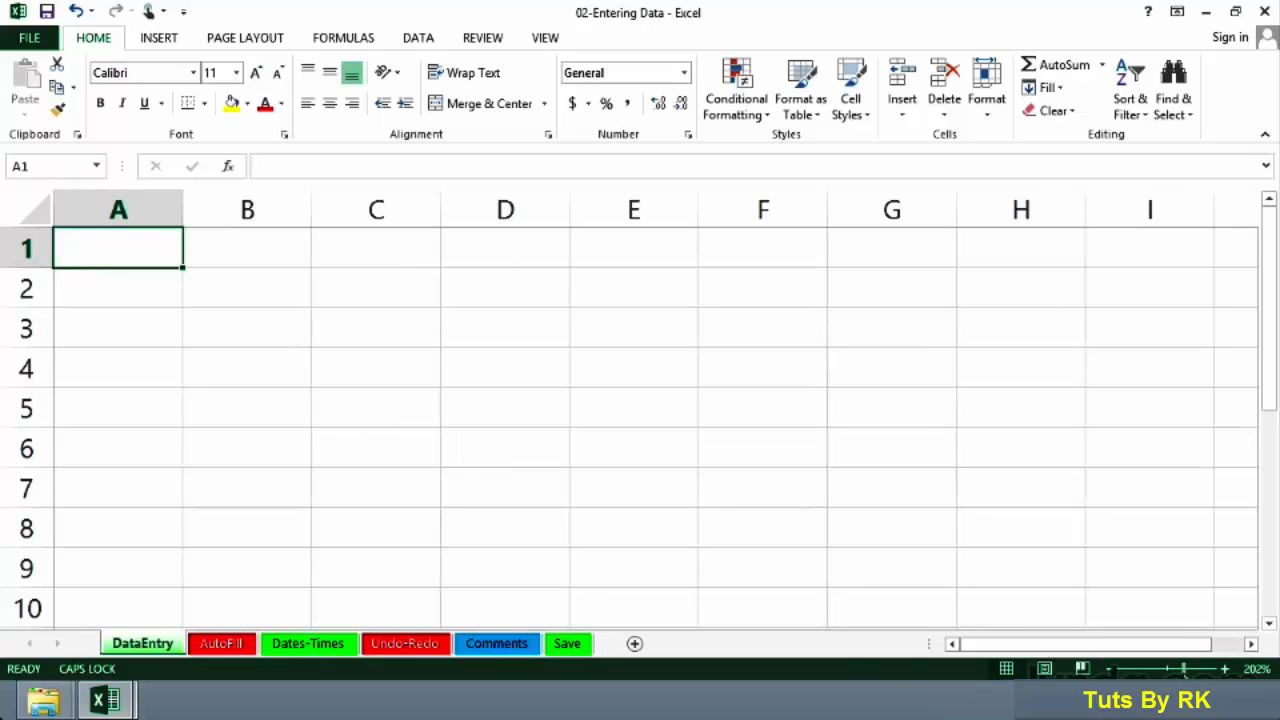
pyautogui.click(117, 287)
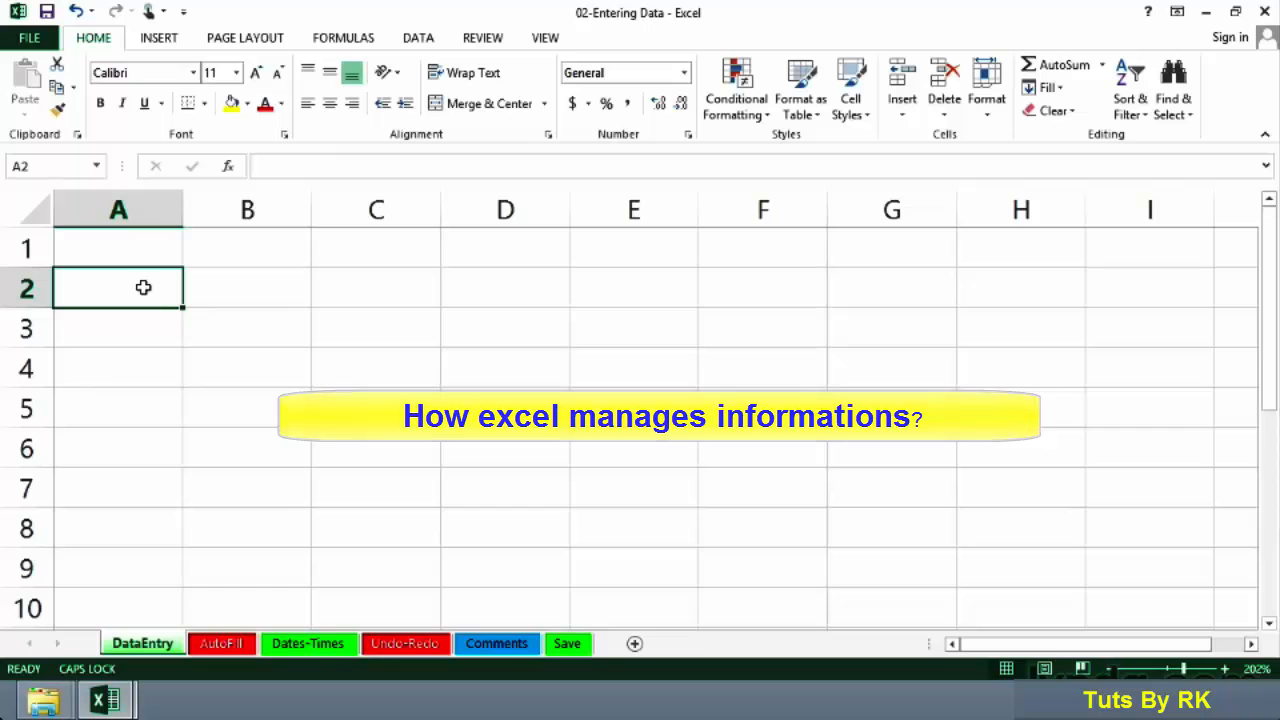
pyautogui.doubleClick(145, 288)
pyautogui.write('Sales')
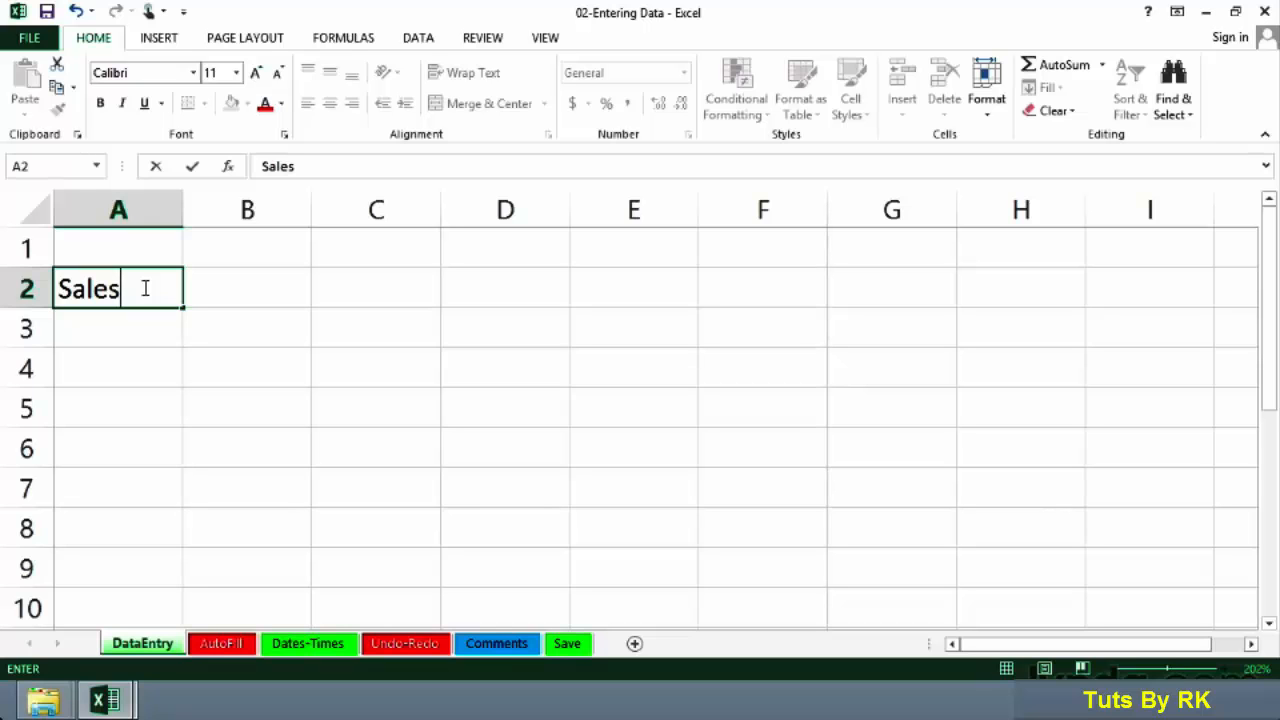
pyautogui.press('Return')
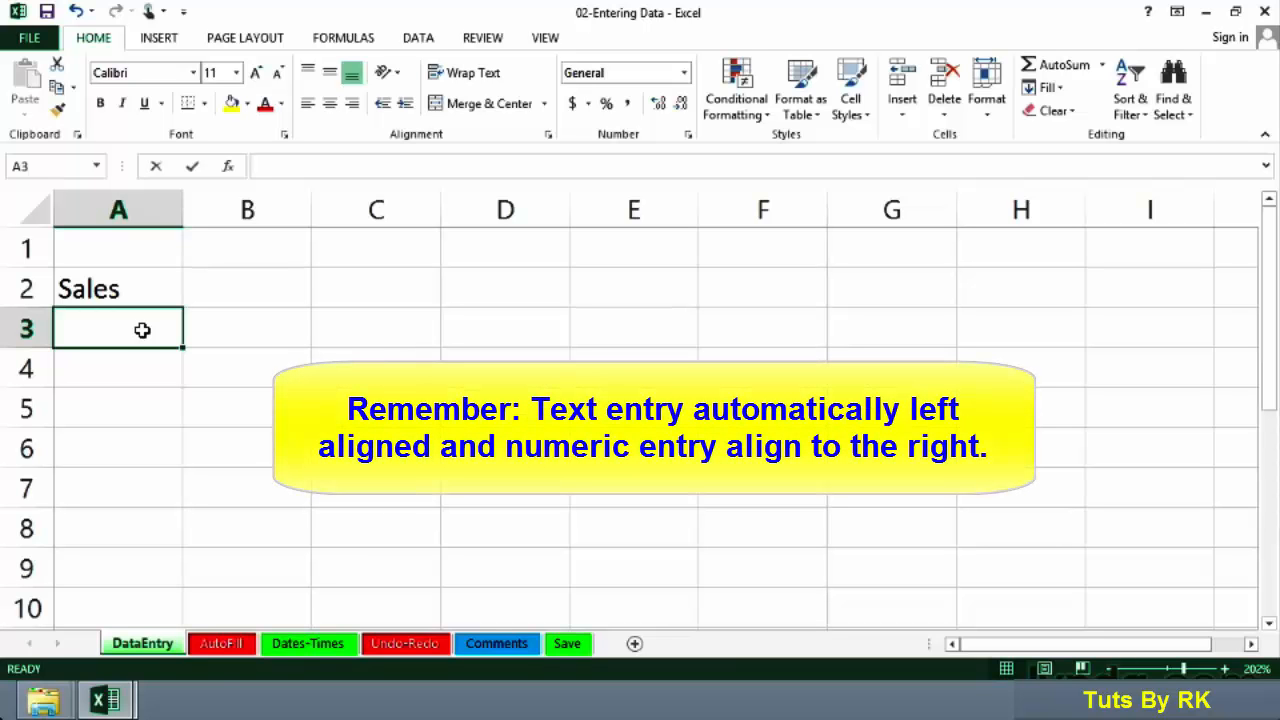
# Step: Enter the label Expenses in cell A3, correcting the misspelling while typing
pyautogui.write('Expenc')
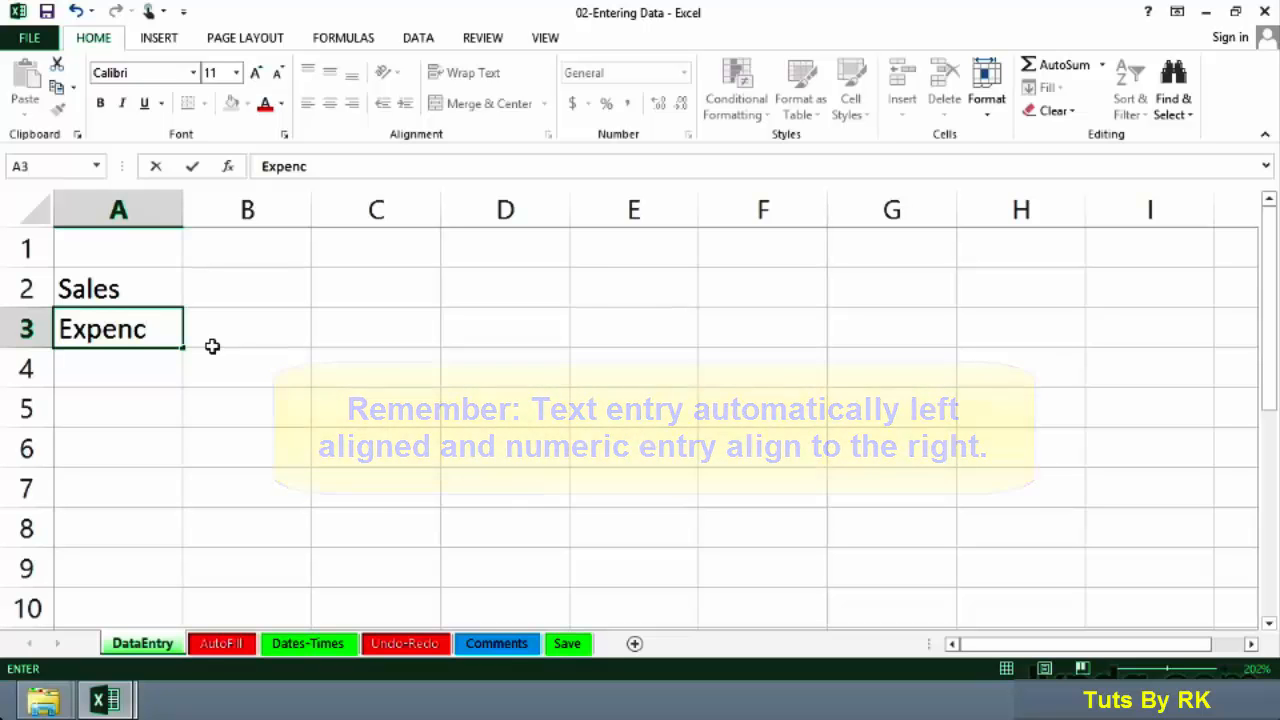
pyautogui.press('BackSpace')
pyautogui.write('ses')
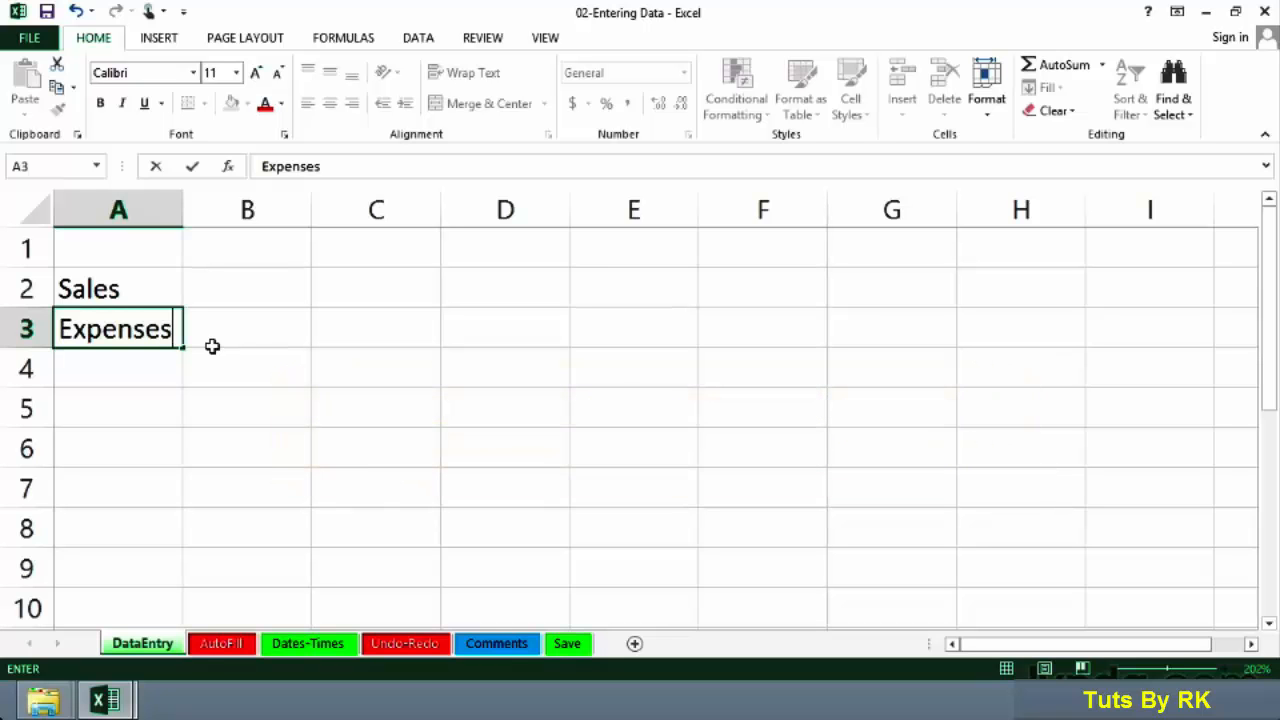
pyautogui.press('Return')
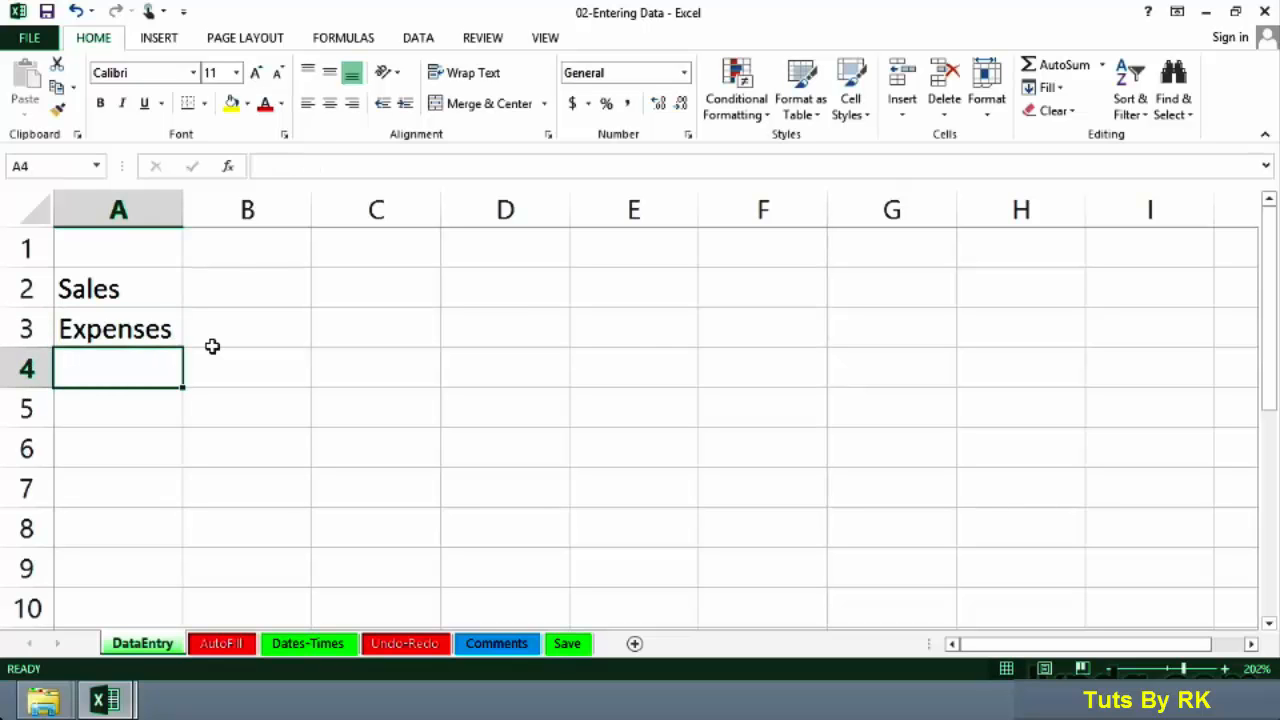
# Step: Enter the label Profits in cell A4
pyautogui.write('Pro')
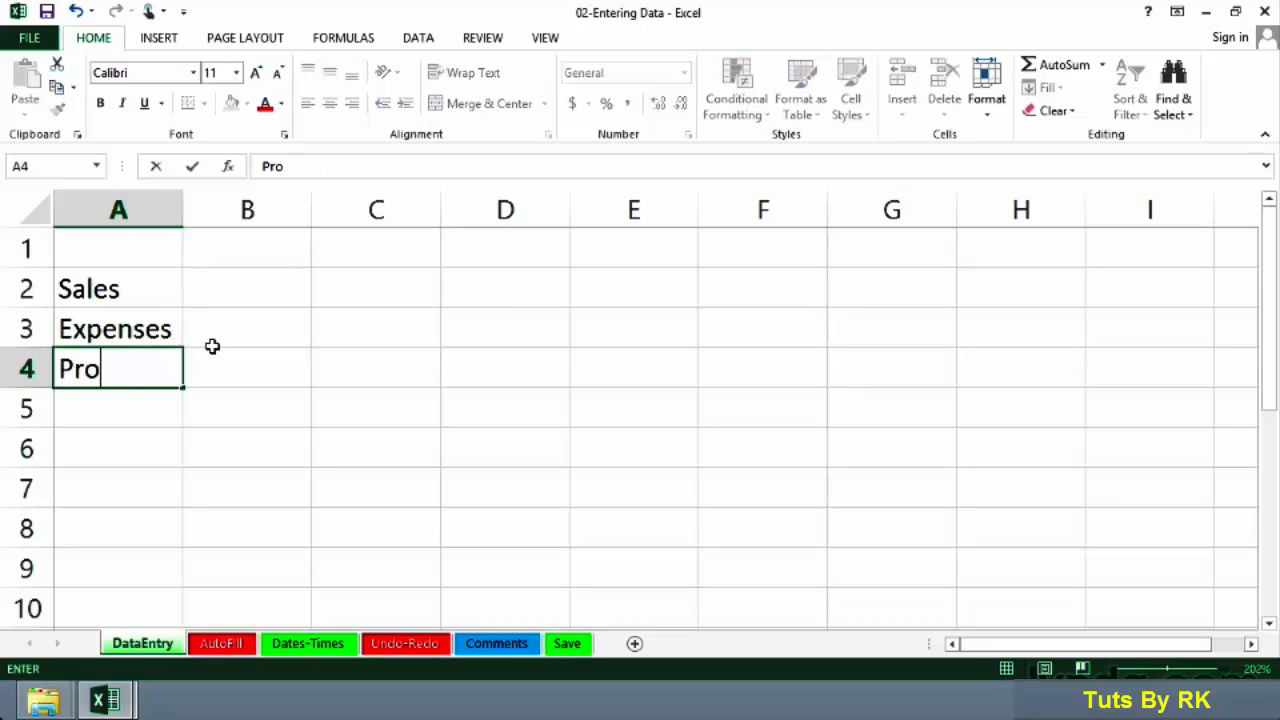
pyautogui.write('fits')
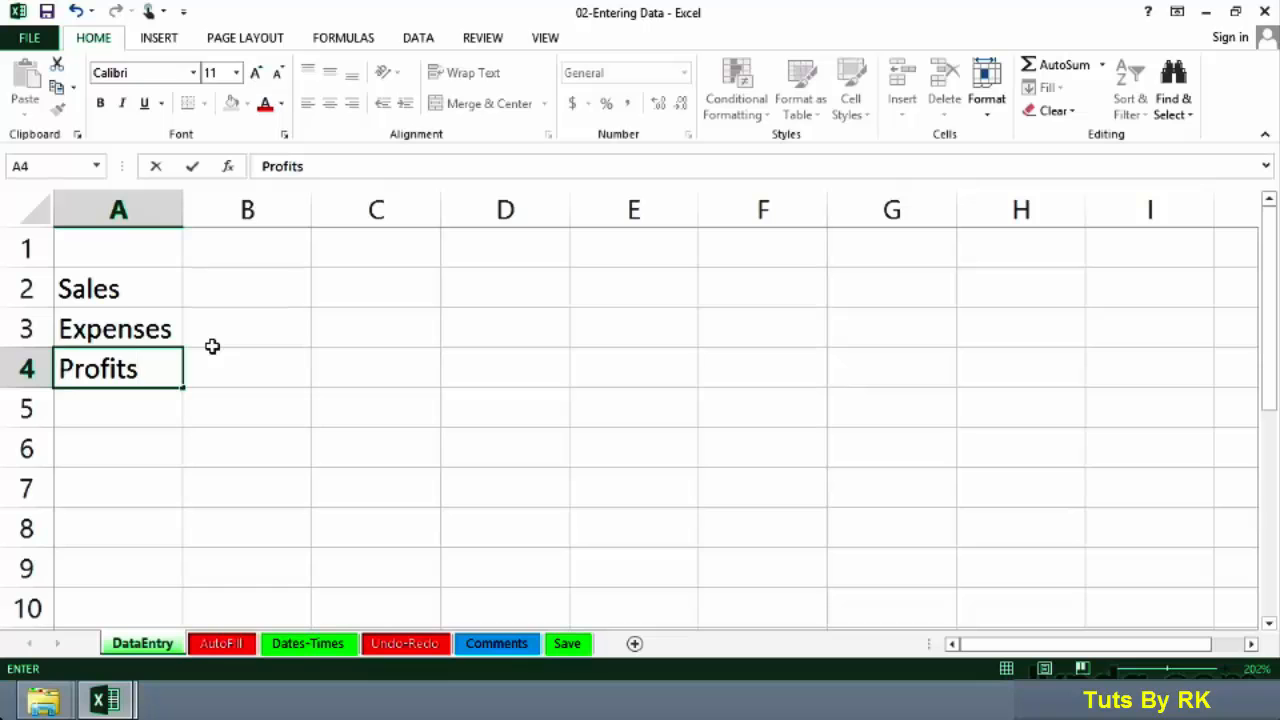
pyautogui.press('Return')
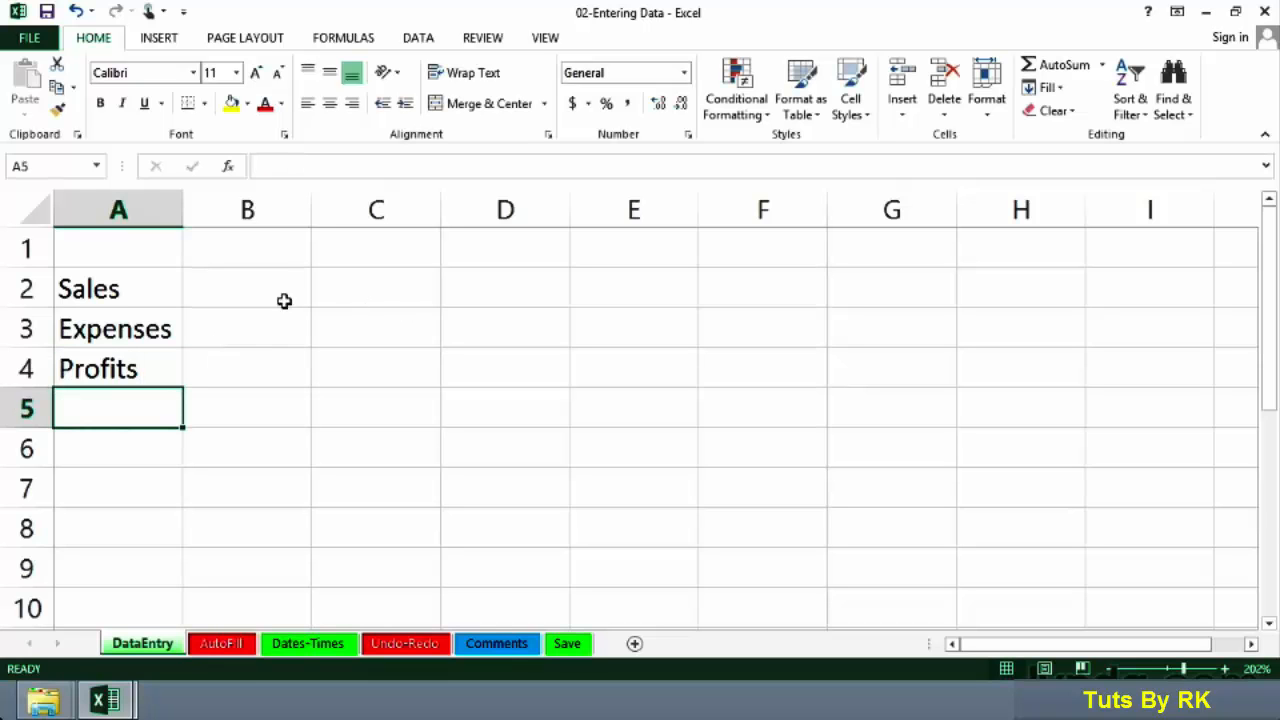
# Step: Replace the A3 label with Overhead
pyautogui.click(140, 332)
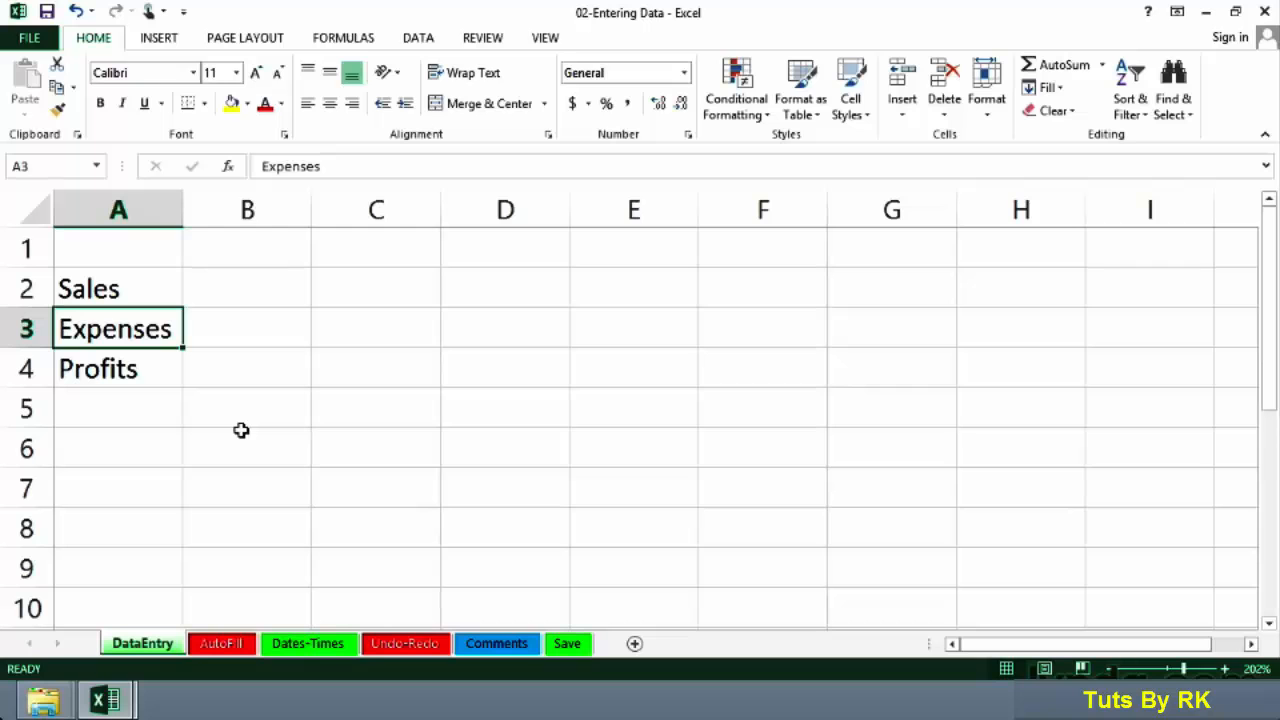
pyautogui.write('Over')
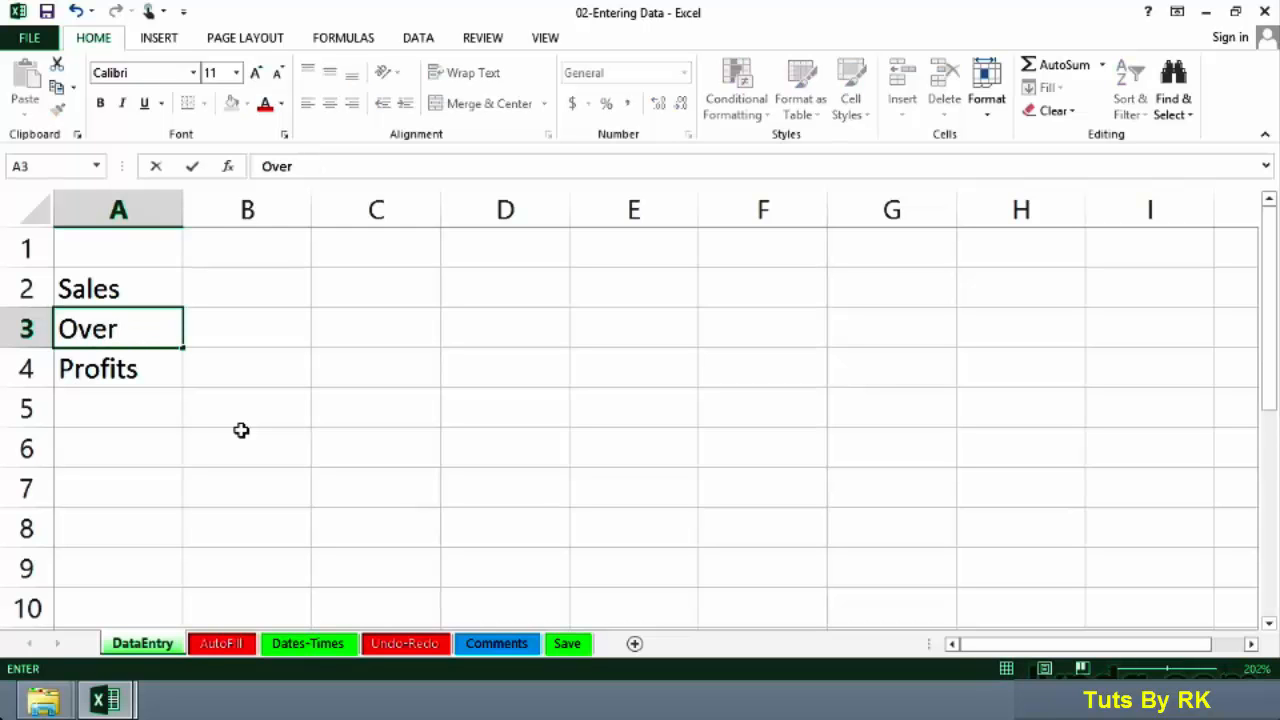
pyautogui.write('head')
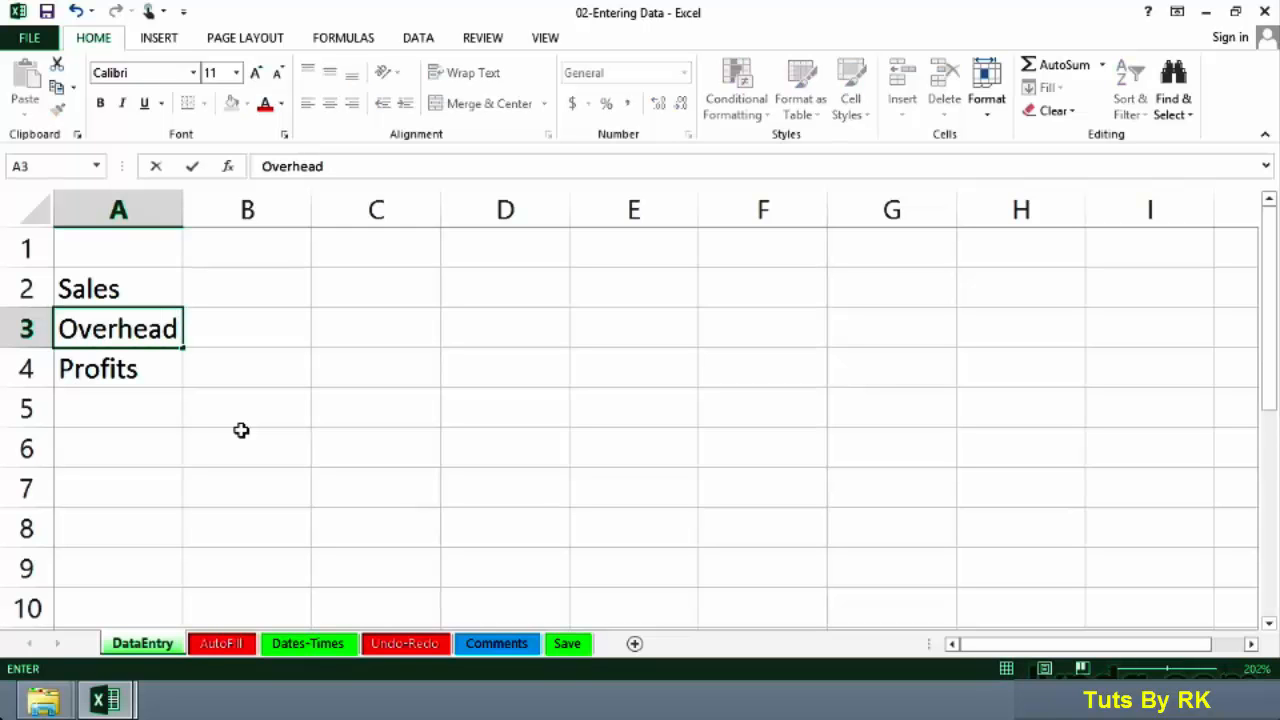
pyautogui.press('Return')
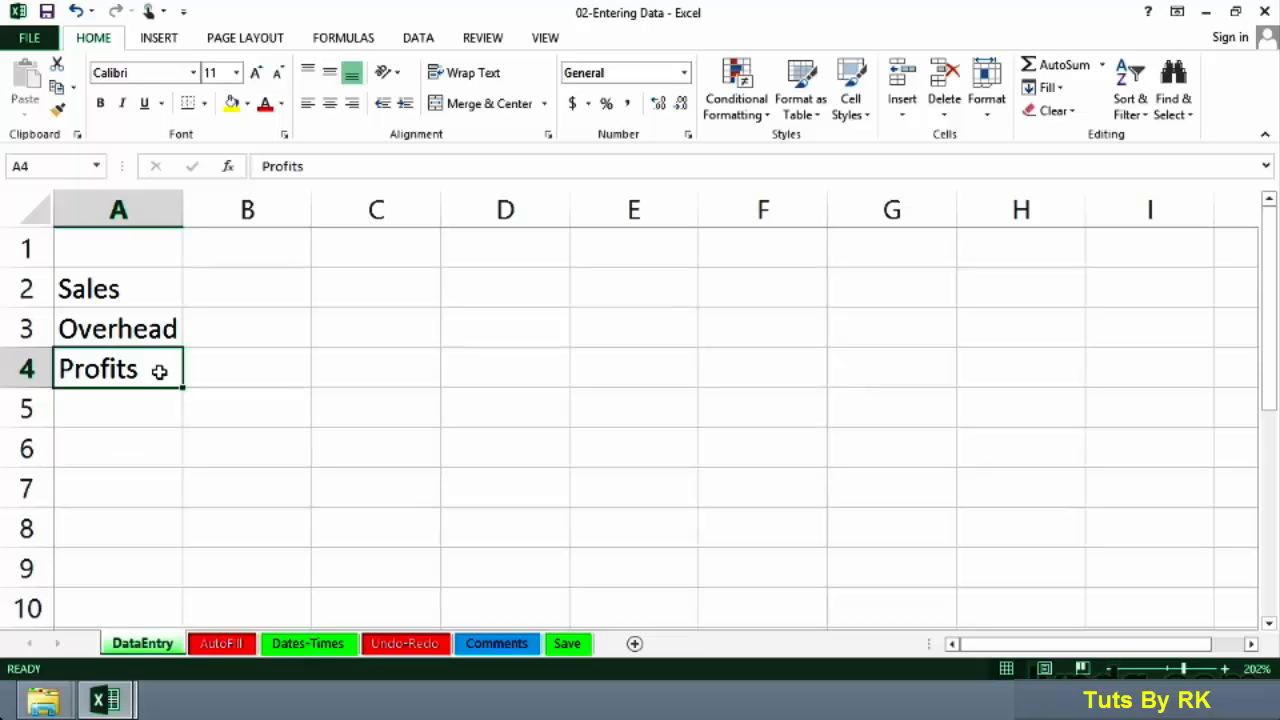
# Step: Edit the A4 label to read Profit by removing the final s
pyautogui.click(316, 166)
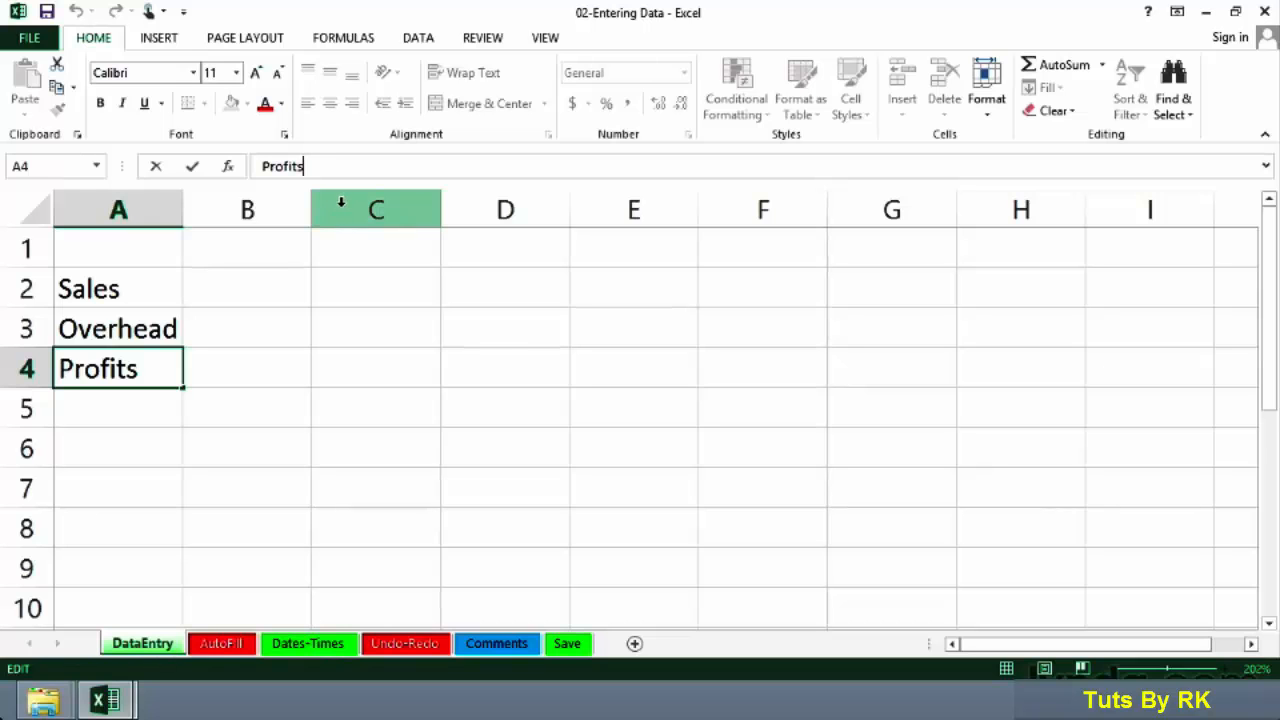
pyautogui.press('Escape')
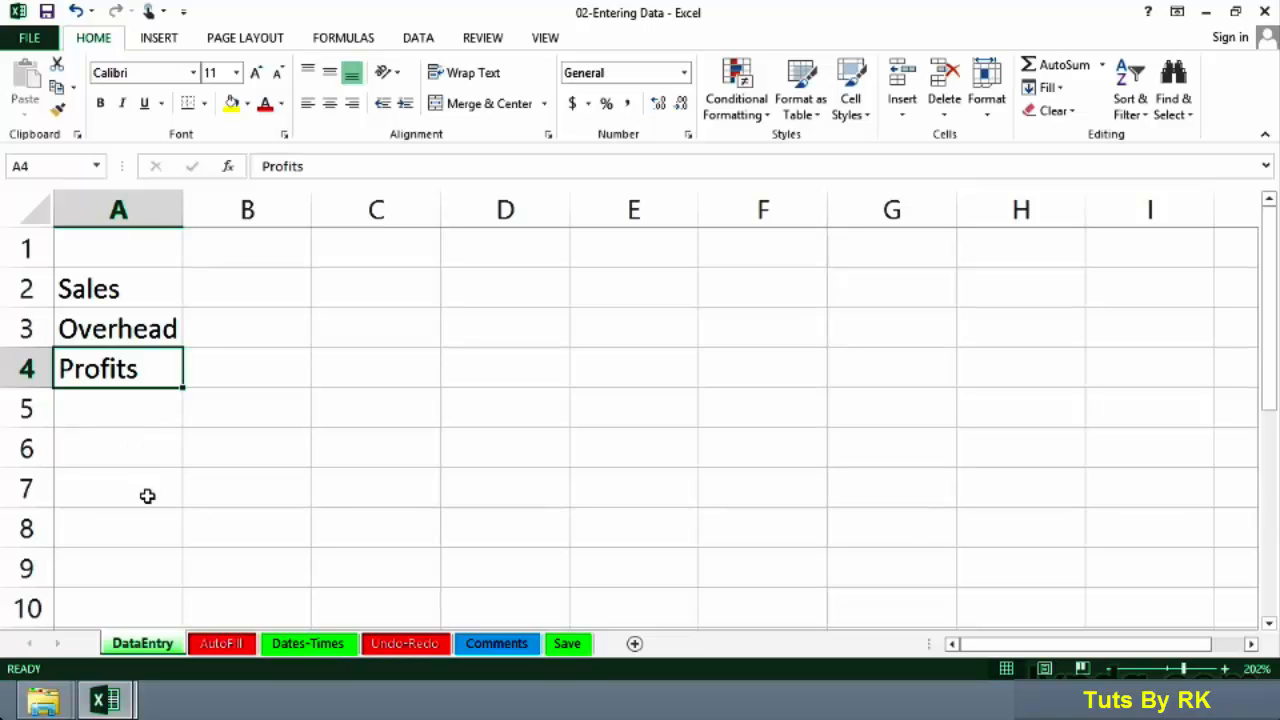
pyautogui.doubleClick(138, 368)
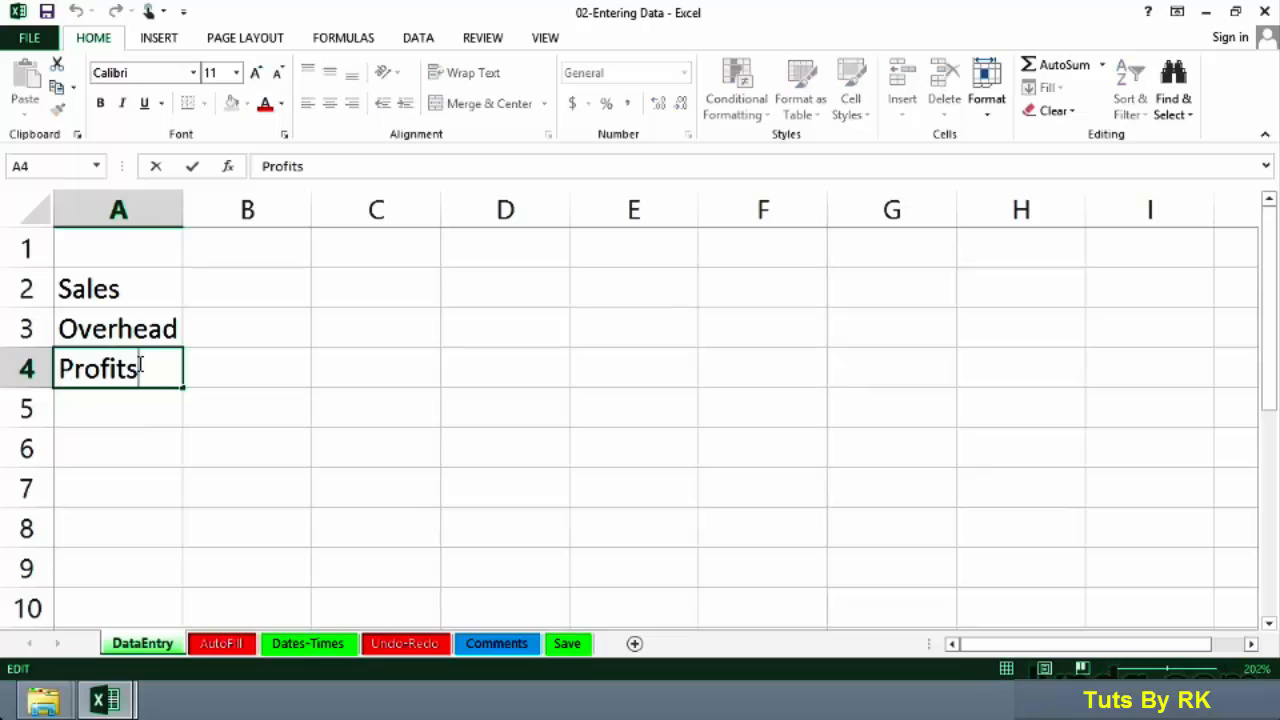
pyautogui.press('BackSpace')
pyautogui.press('Return')
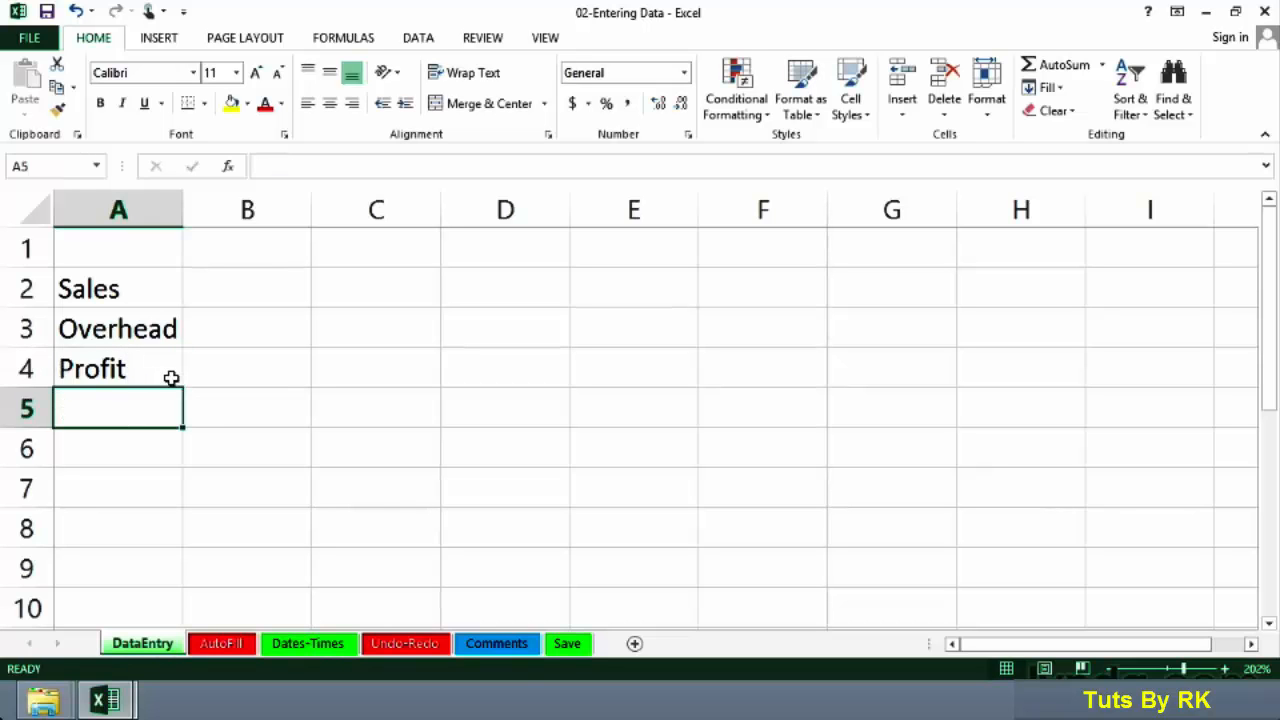
# Step: Enter 12O, using a capital letter O instead of zero, in cell B2
pyautogui.click(264, 291)
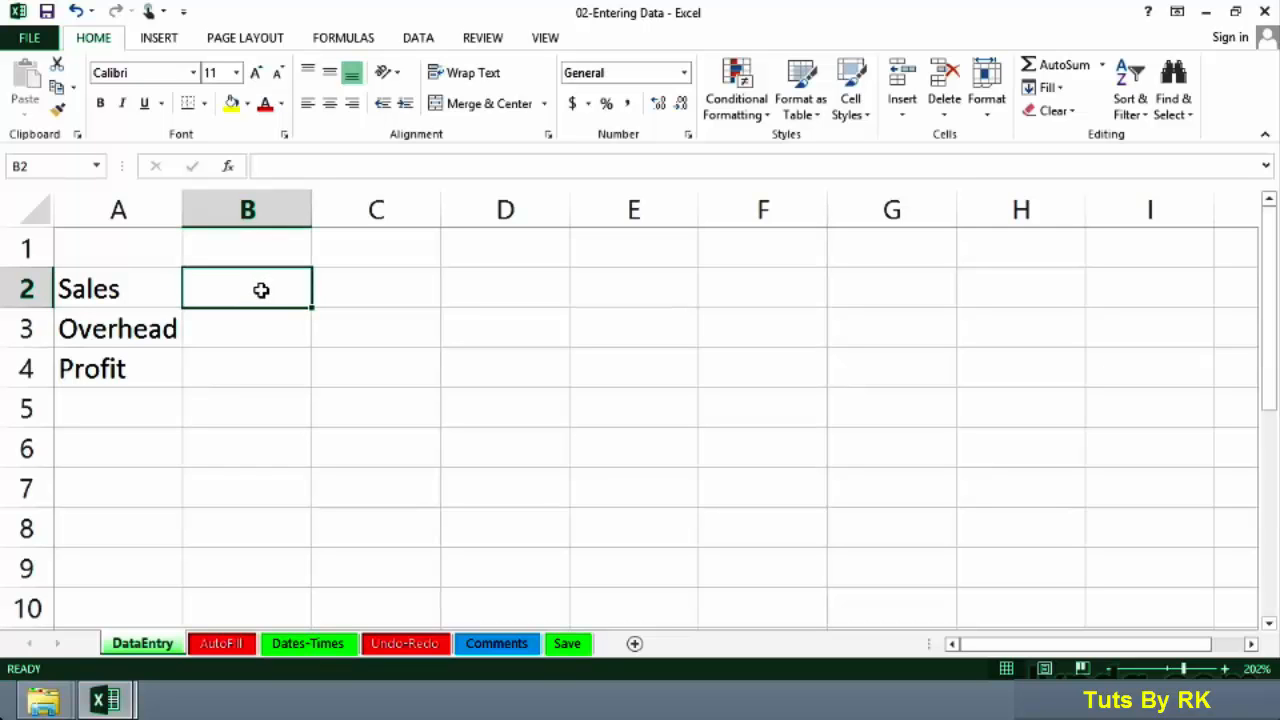
pyautogui.press('capslock')
pyautogui.write('12')
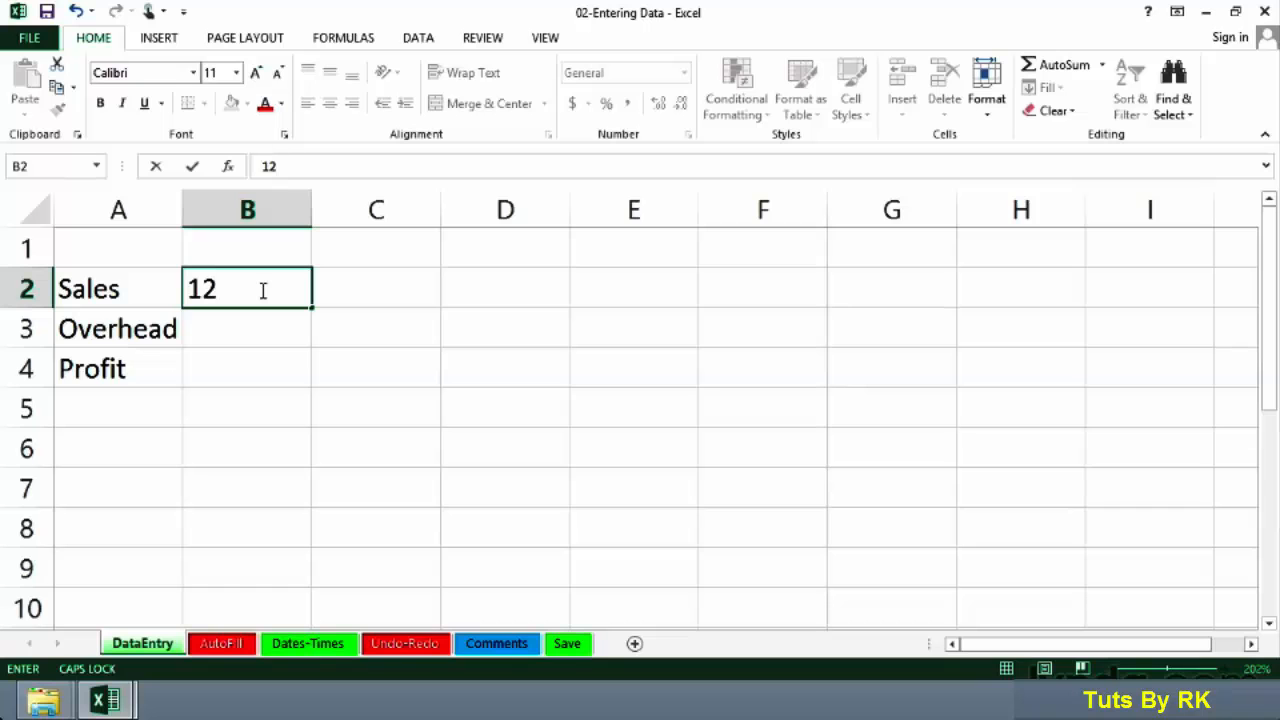
pyautogui.write('O')
pyautogui.press('Tab')
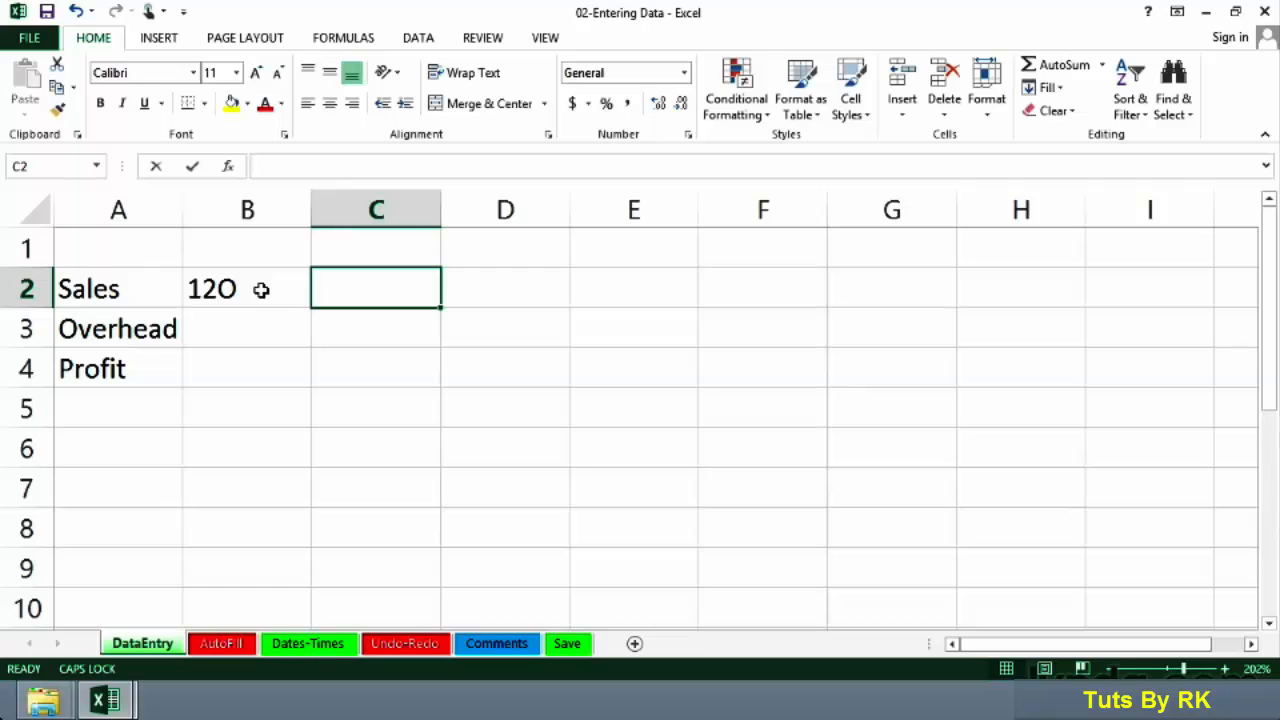
# Step: Enter 160 in cell C2 of the Sales row
pyautogui.write('160')
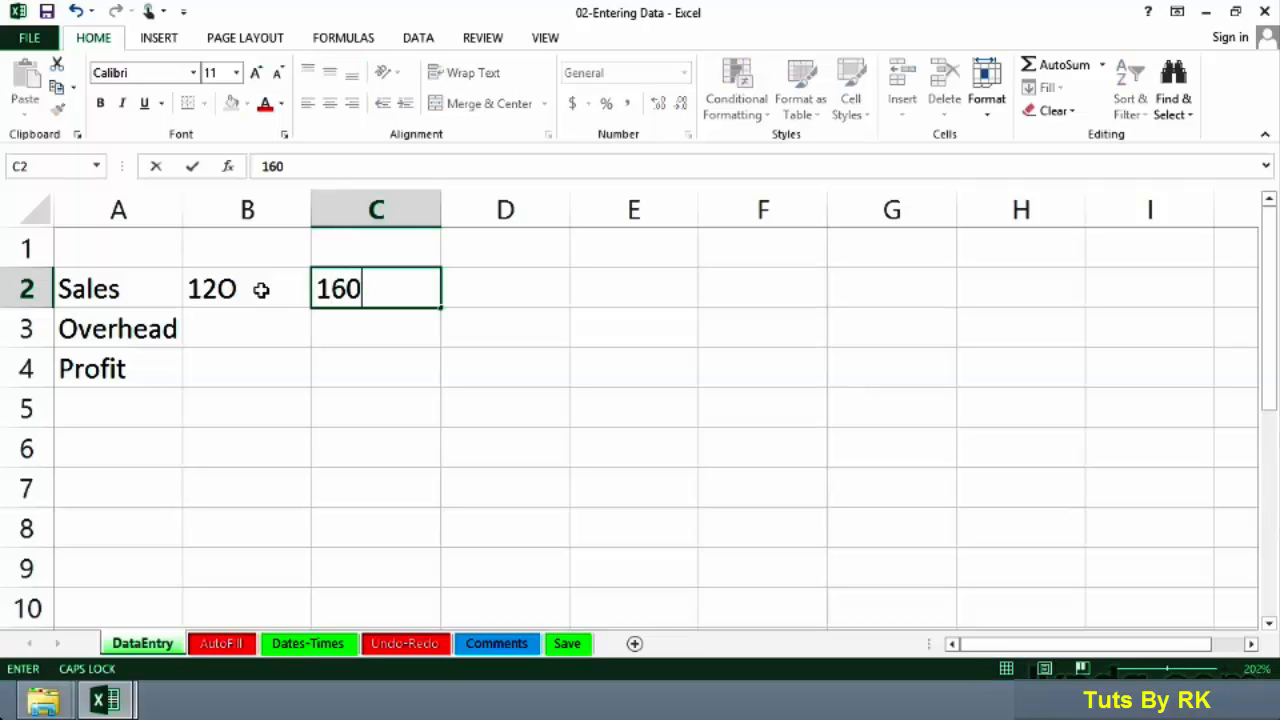
pyautogui.click(260, 289)
pyautogui.press('Tab')
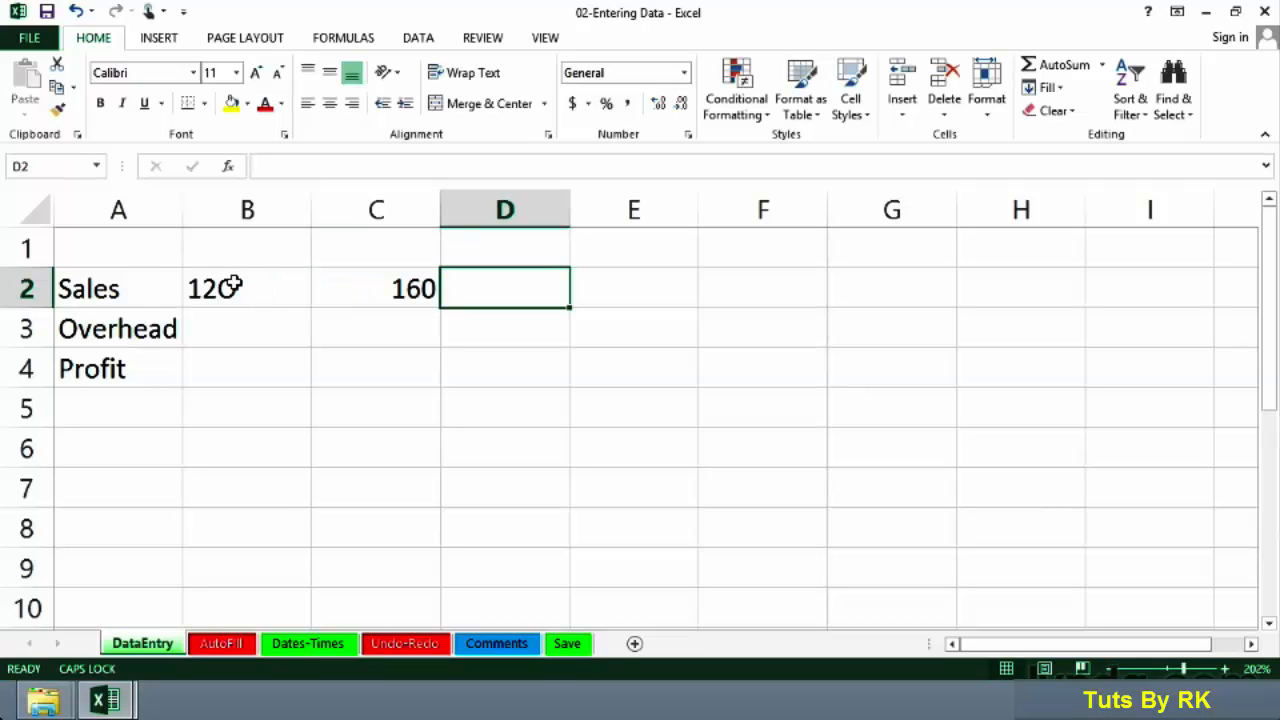
# Step: Compare the B2 and C2 entries, then replace B2's entry with the number 120
pyautogui.click(258, 288)
pyautogui.click(353, 290)
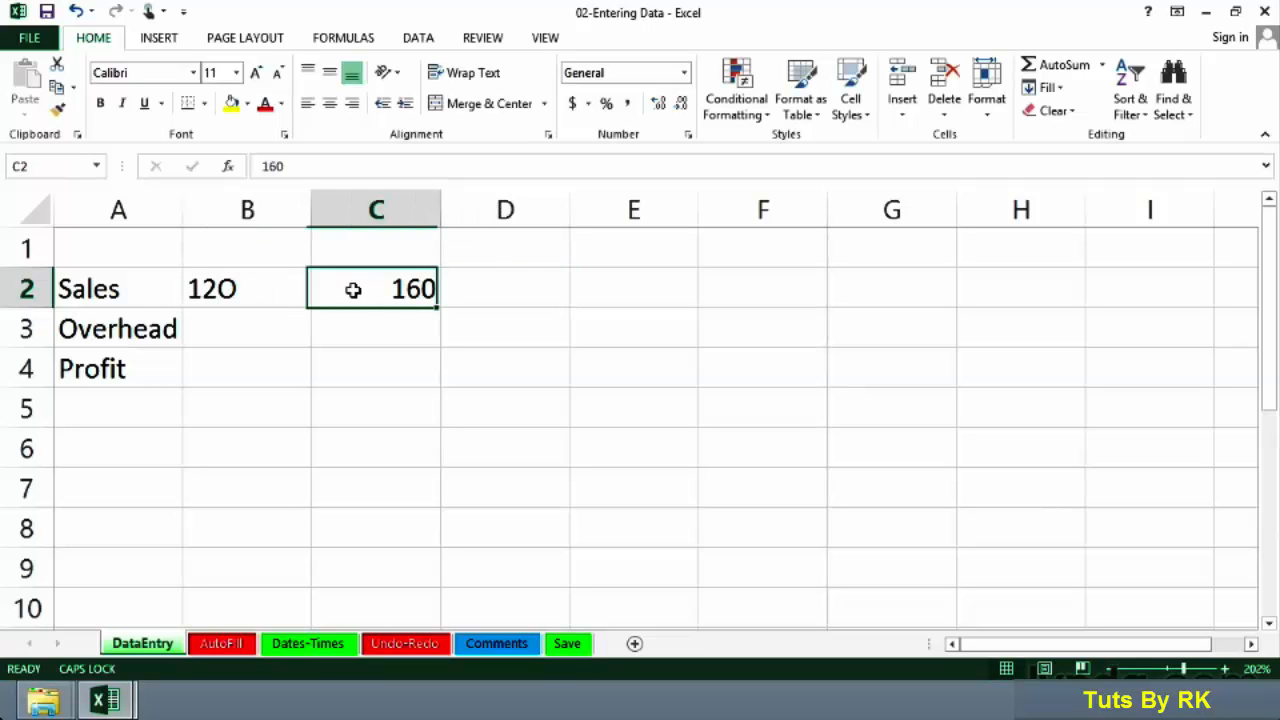
pyautogui.click(264, 290)
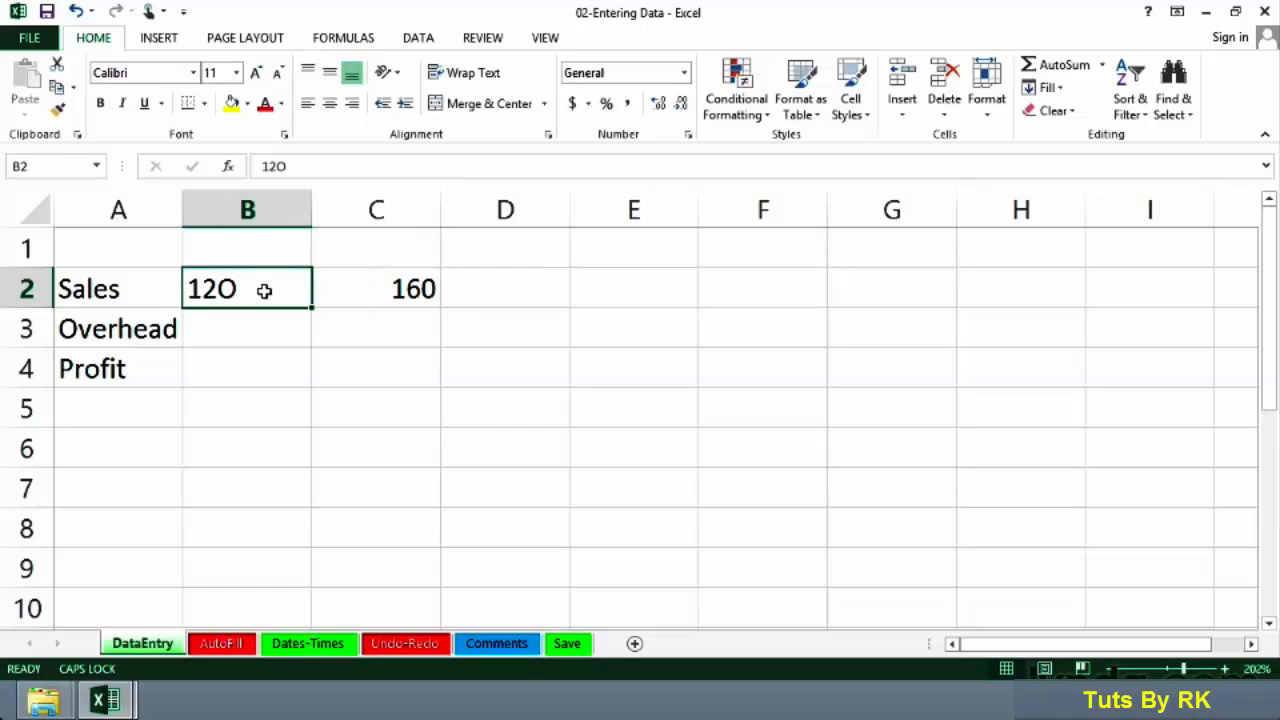
pyautogui.click(359, 292)
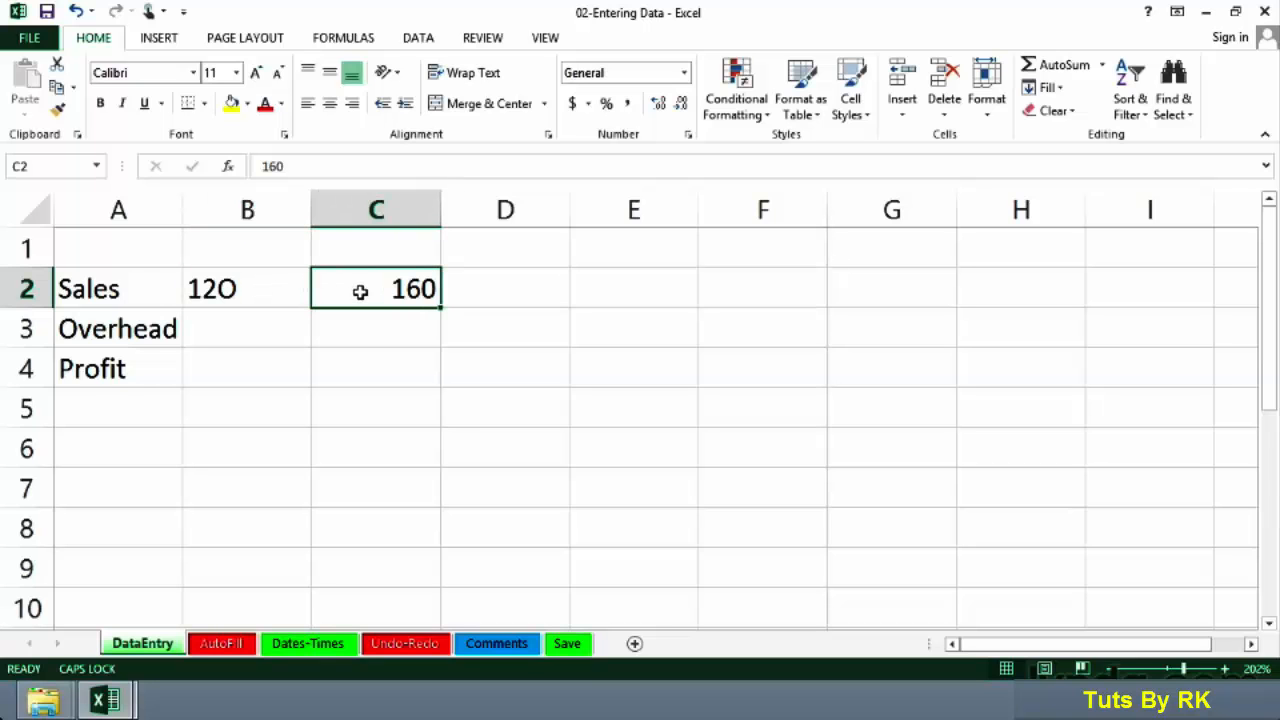
pyautogui.click(283, 288)
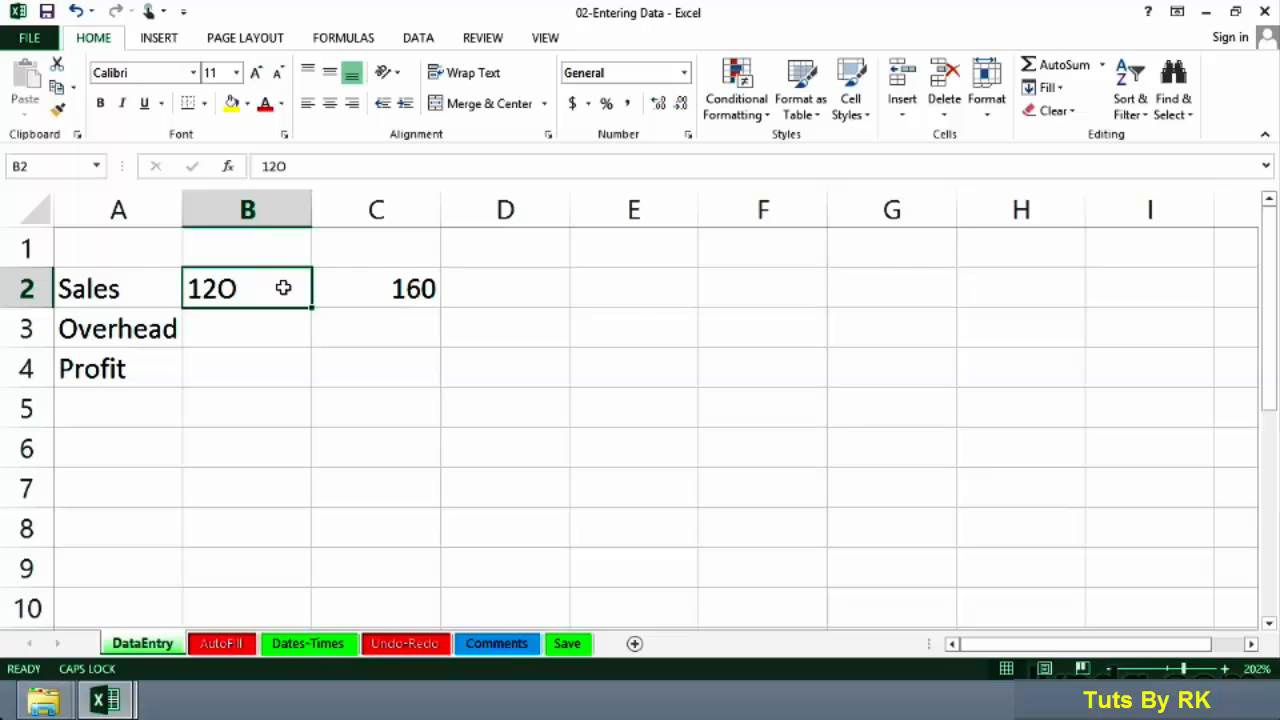
pyautogui.click(333, 287)
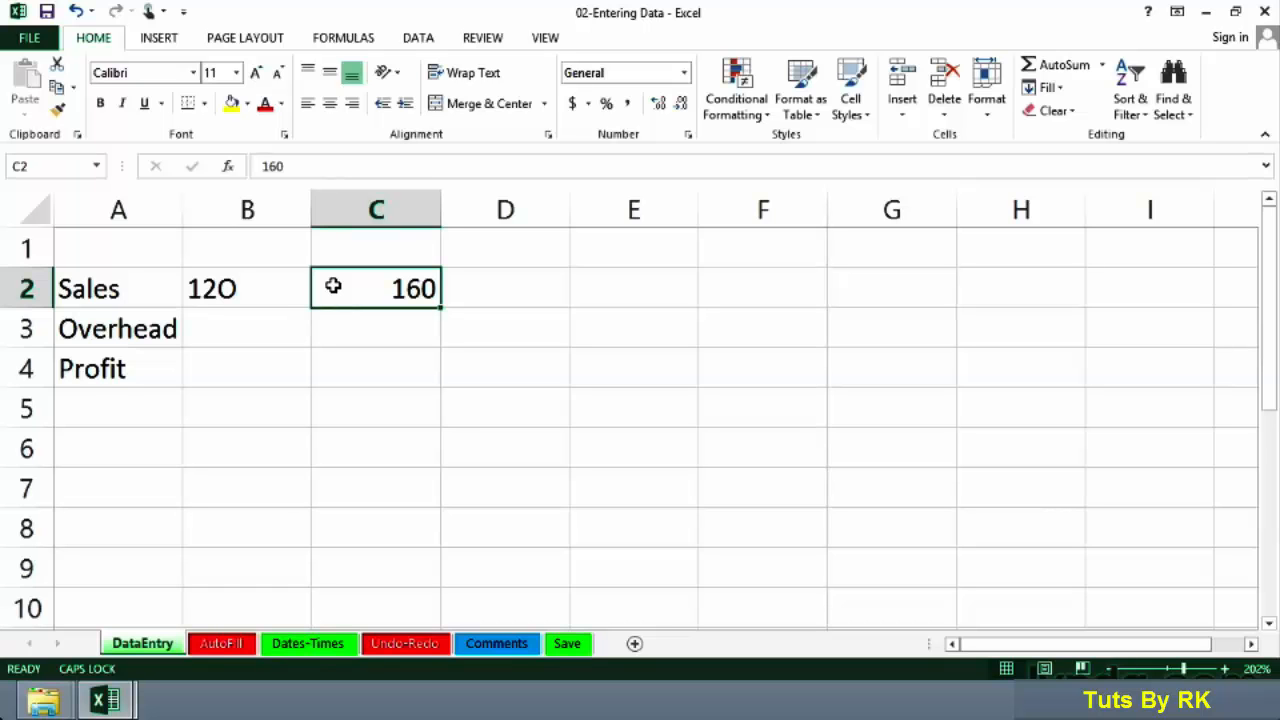
pyautogui.click(274, 288)
pyautogui.write('120')
pyautogui.press('Tab')
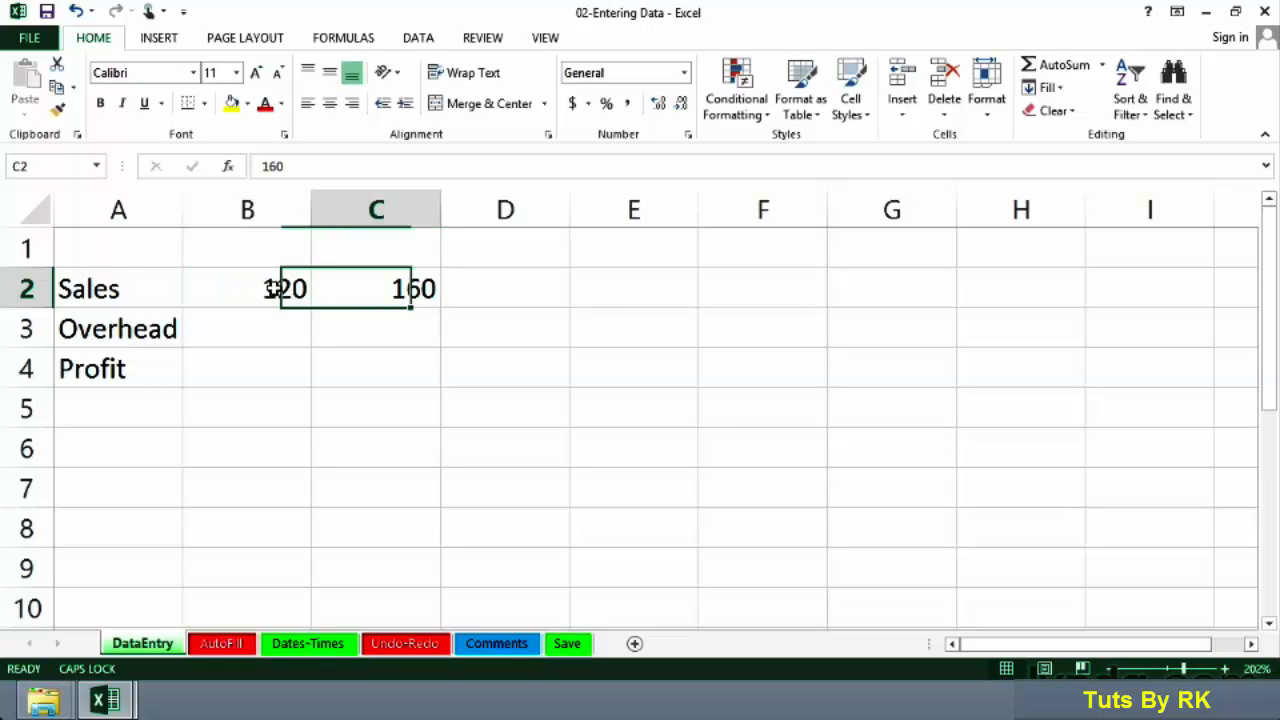
# Step: Fill the rest of the Sales row, D2 to G2, with 210, 250, 325 and 440
pyautogui.press('Tab')
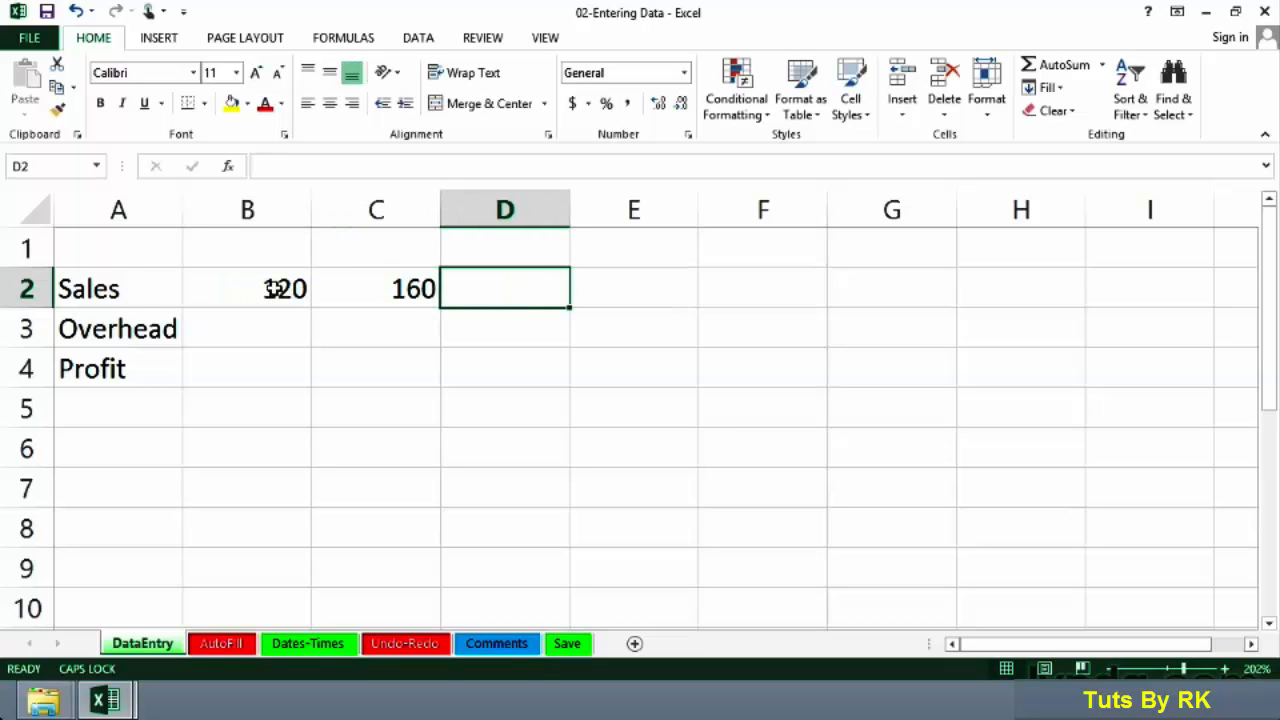
pyautogui.write('210')
pyautogui.press('Tab')
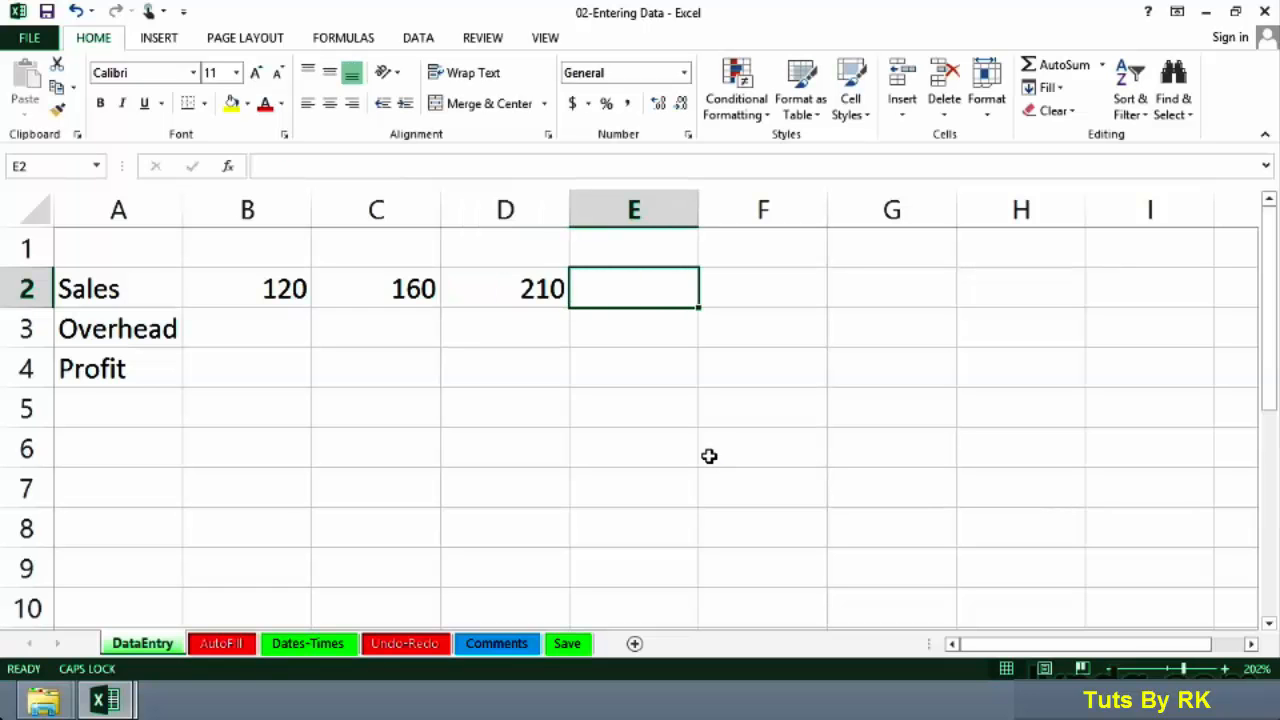
pyautogui.write('0')
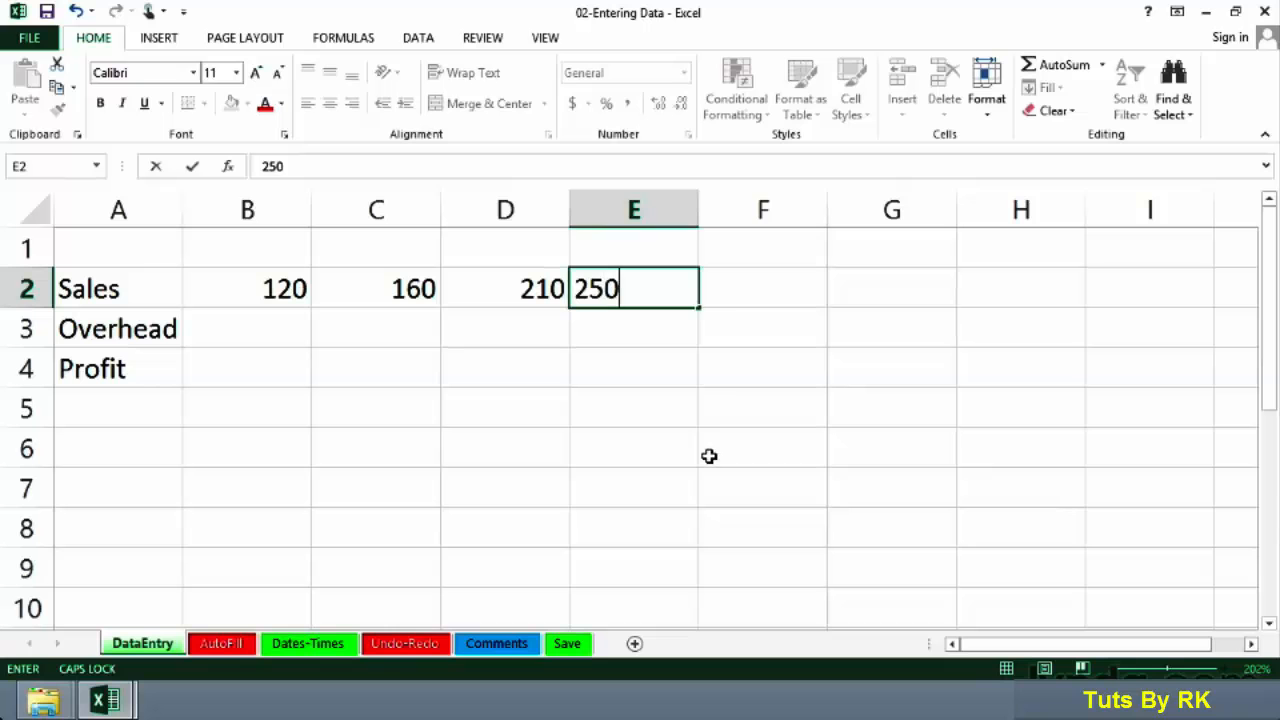
pyautogui.press('Tab')
pyautogui.write('325')
pyautogui.press('Tab')
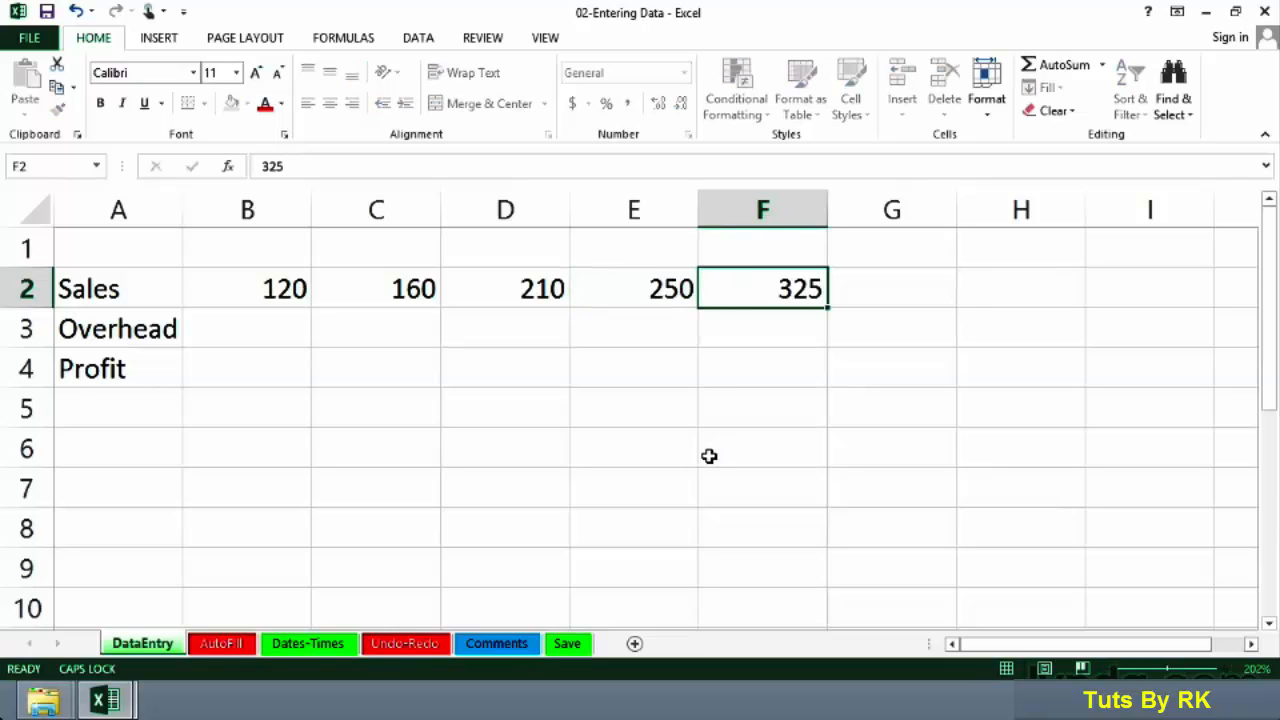
pyautogui.write('440')
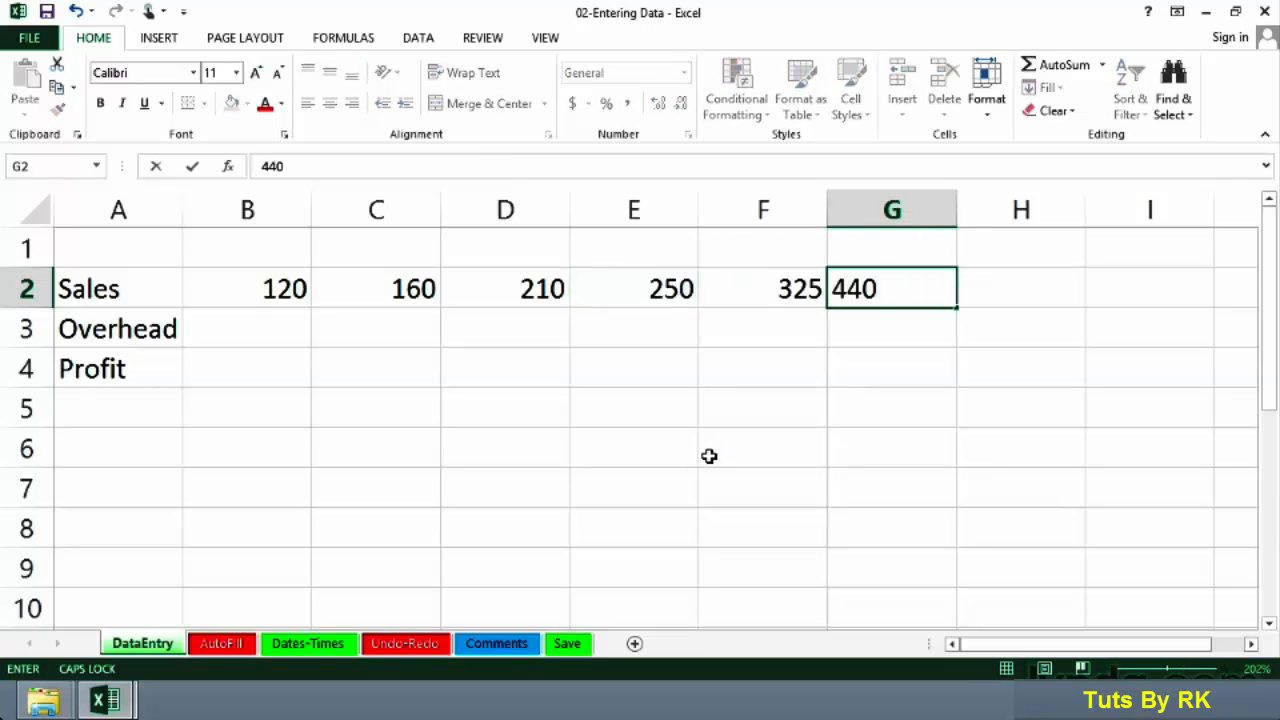
pyautogui.press('Return')
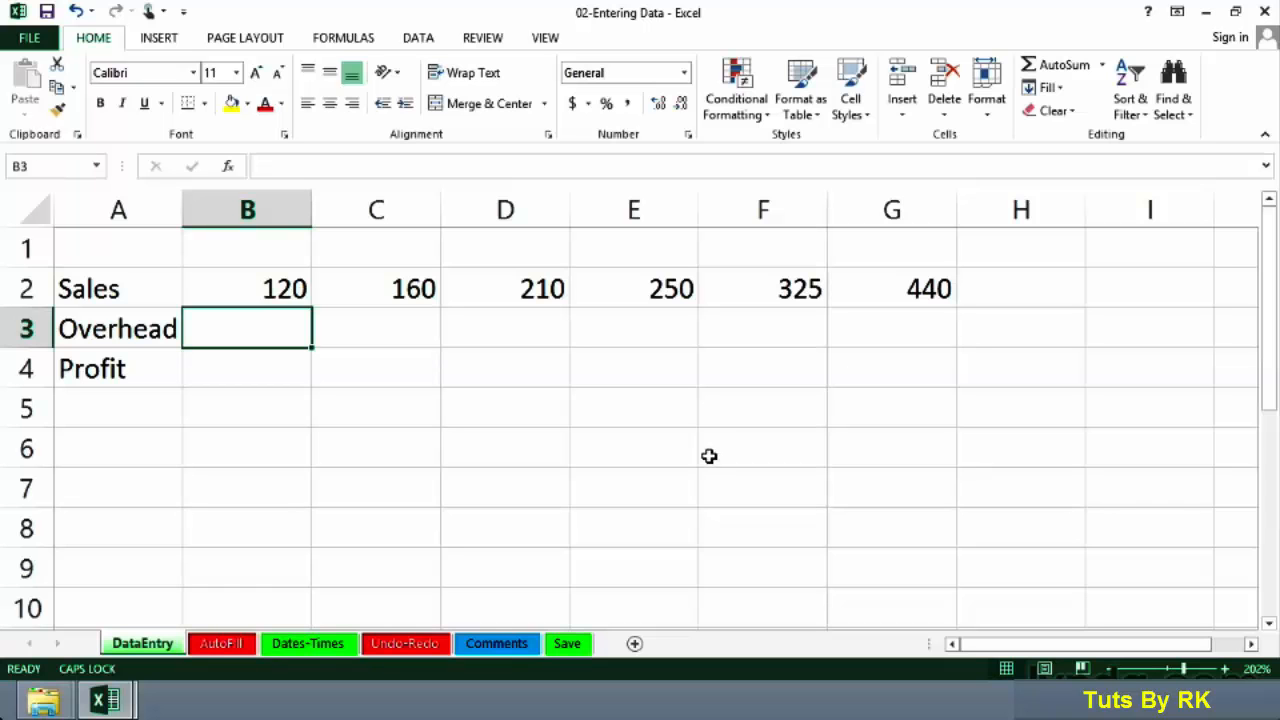
# Step: Enter the Overhead values 100, 130, 160, 200, 260 and 360 in cells B3 to G3
pyautogui.write('100')
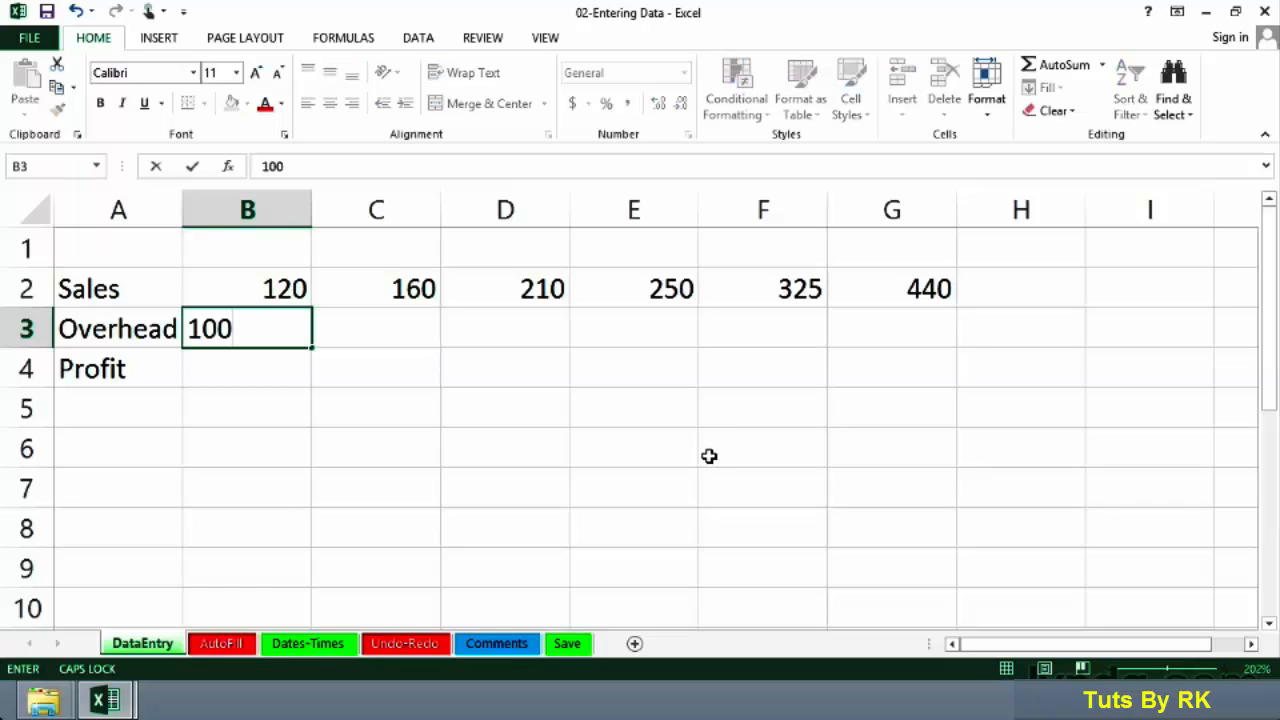
pyautogui.press('Tab')
pyautogui.write('130')
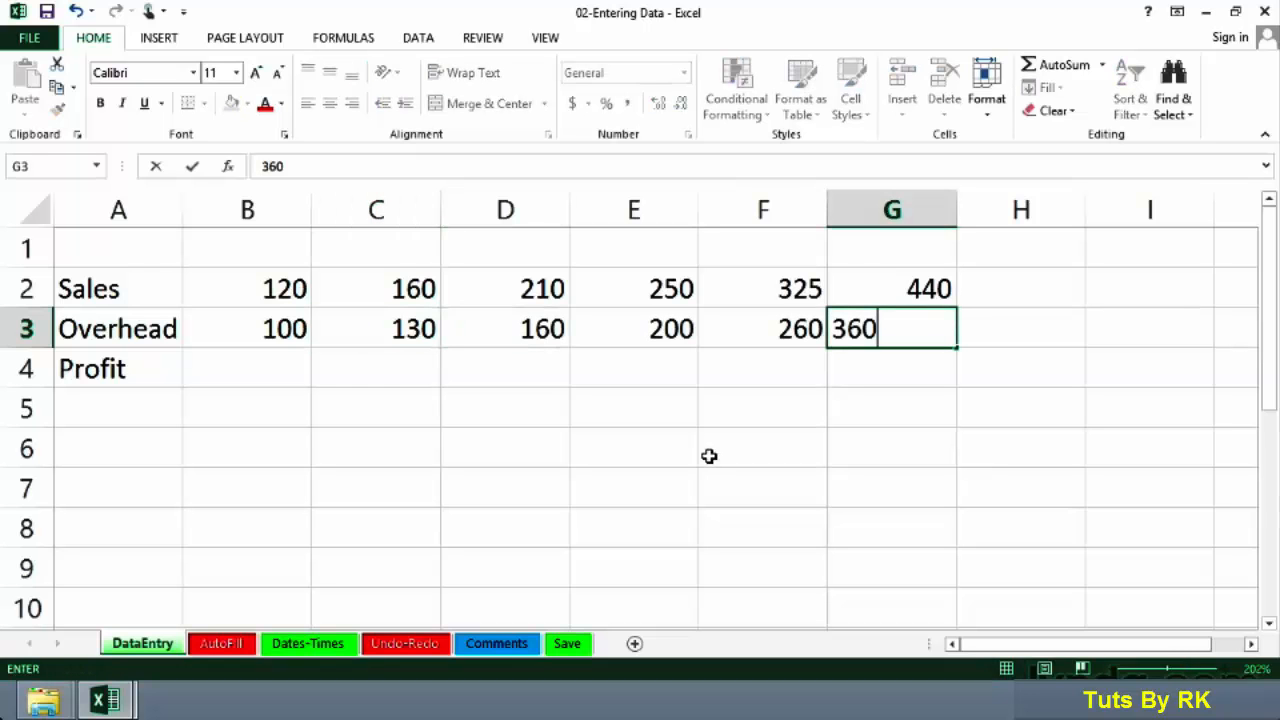
pyautogui.hotkey('ctrl', 'Return')
pyautogui.press('Return')
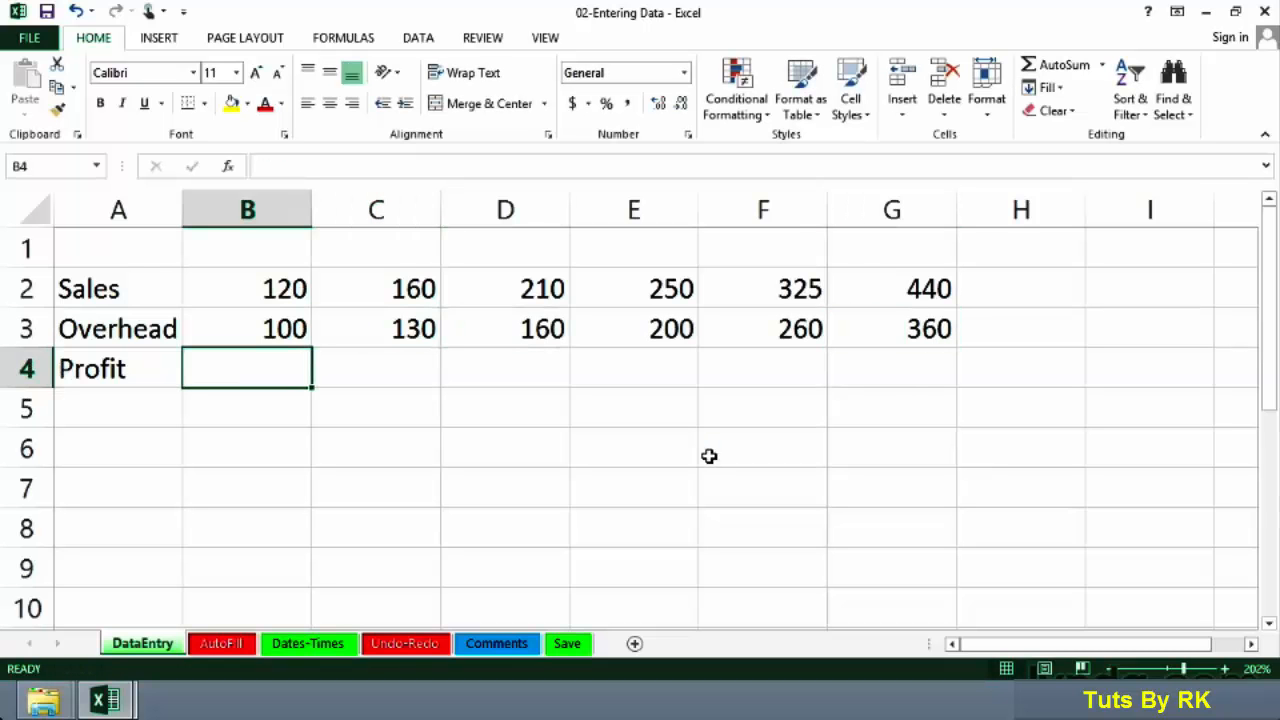